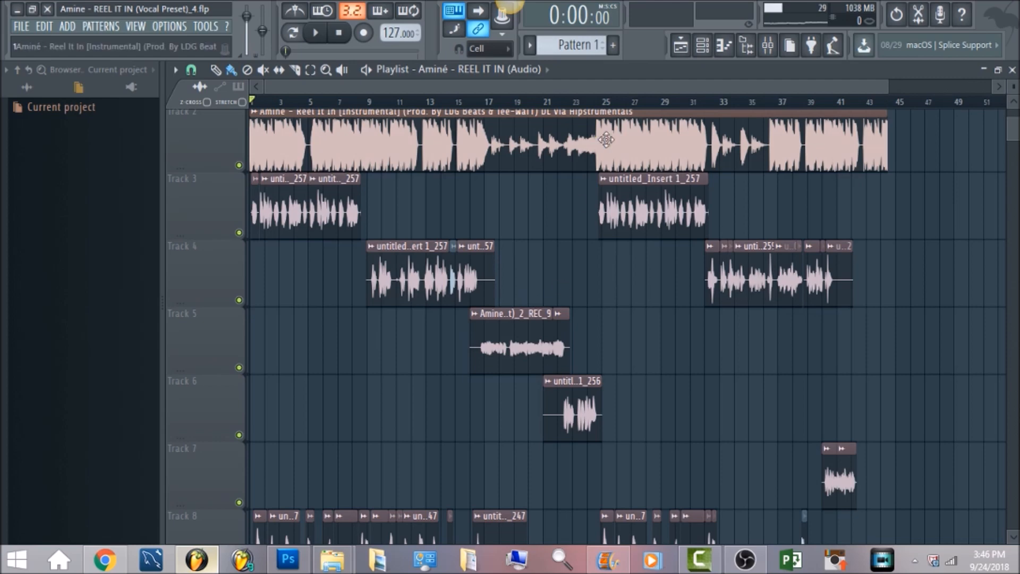
Step: In the mixer, mute the instrumental on track 3 and turn off the Fruity soft clipper on the Master track
{"action": "left_click", "coordinate": [776, 49]}
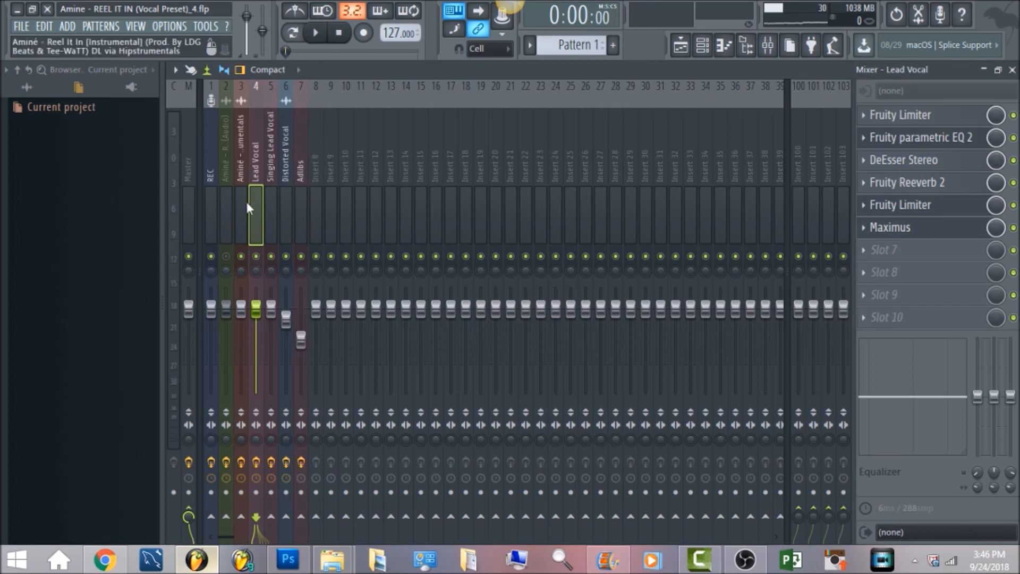
{"action": "left_click", "coordinate": [242, 256]}
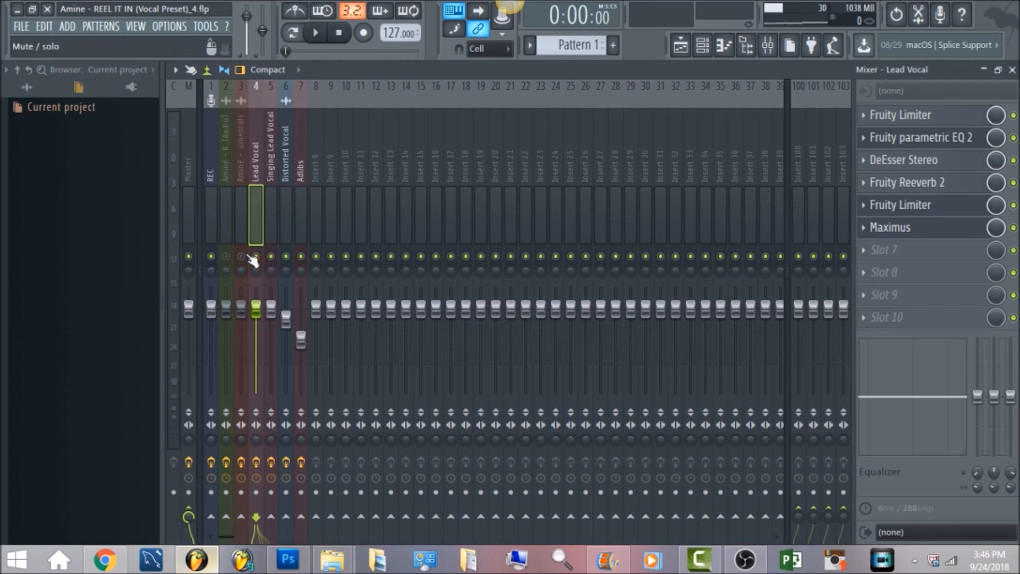
{"action": "left_click", "coordinate": [192, 148]}
{"action": "left_click", "coordinate": [1012, 161]}
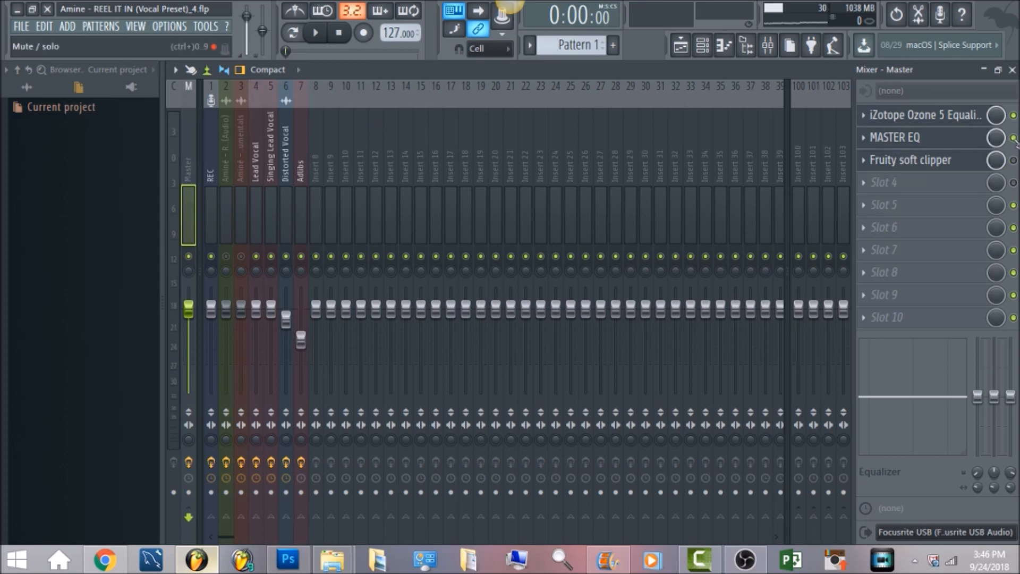
Step: Solo the Lead Vocal mixer track and bypass all its effects except the first Fruity Limiter
{"action": "left_click", "coordinate": [258, 150]}
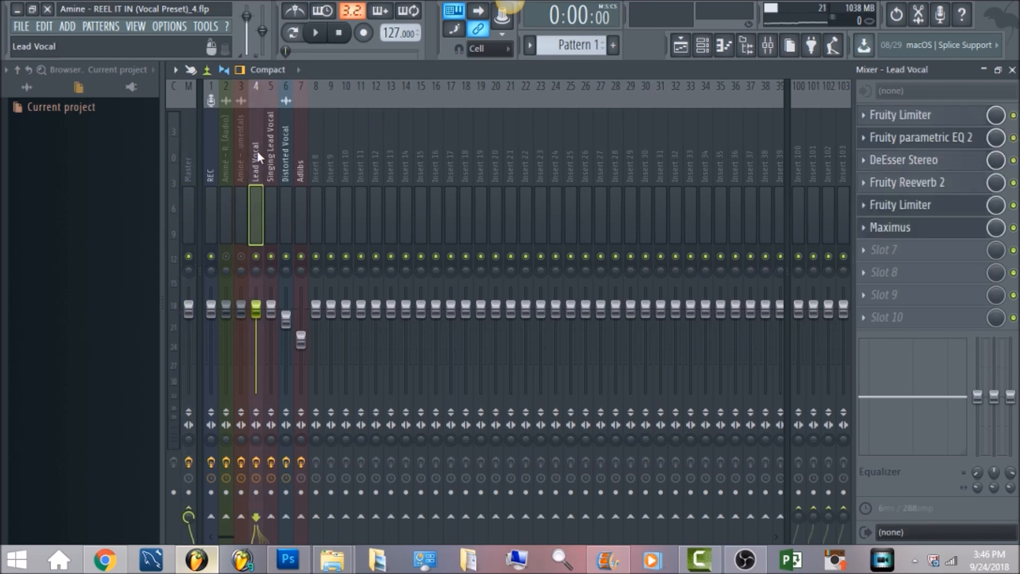
{"action": "right_click", "coordinate": [259, 258]}
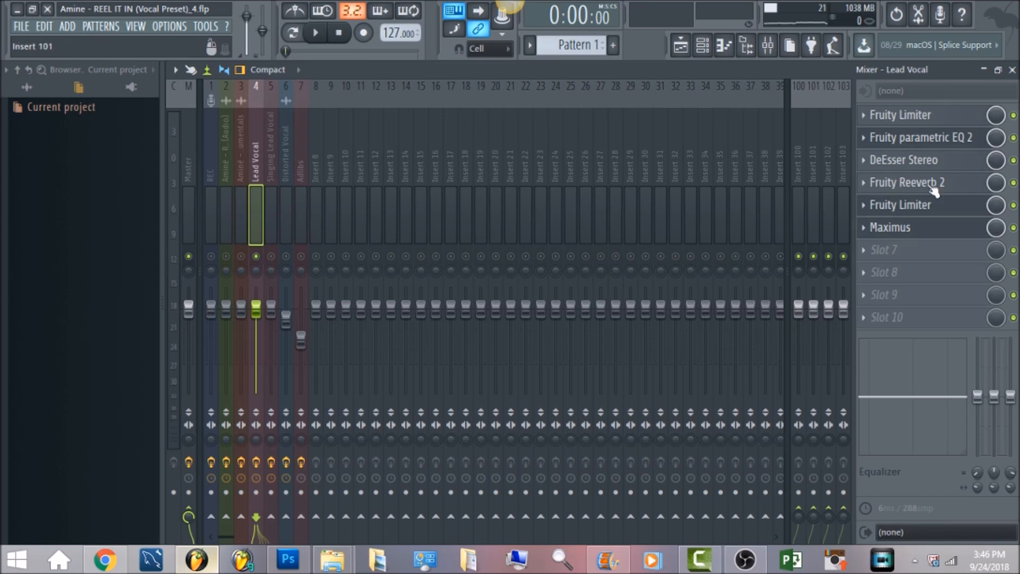
{"action": "left_click", "coordinate": [1013, 183]}
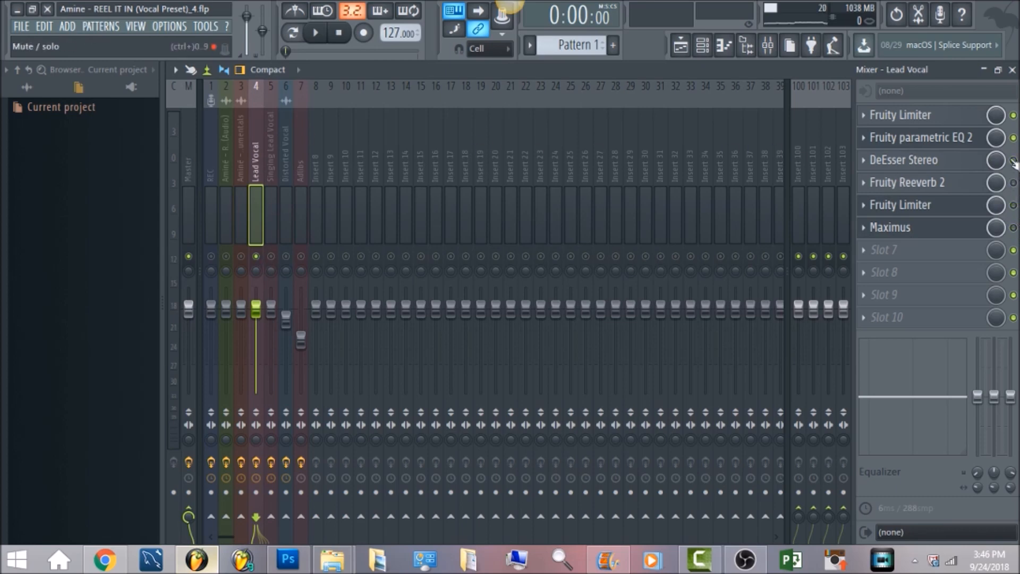
{"action": "left_click", "coordinate": [1012, 138]}
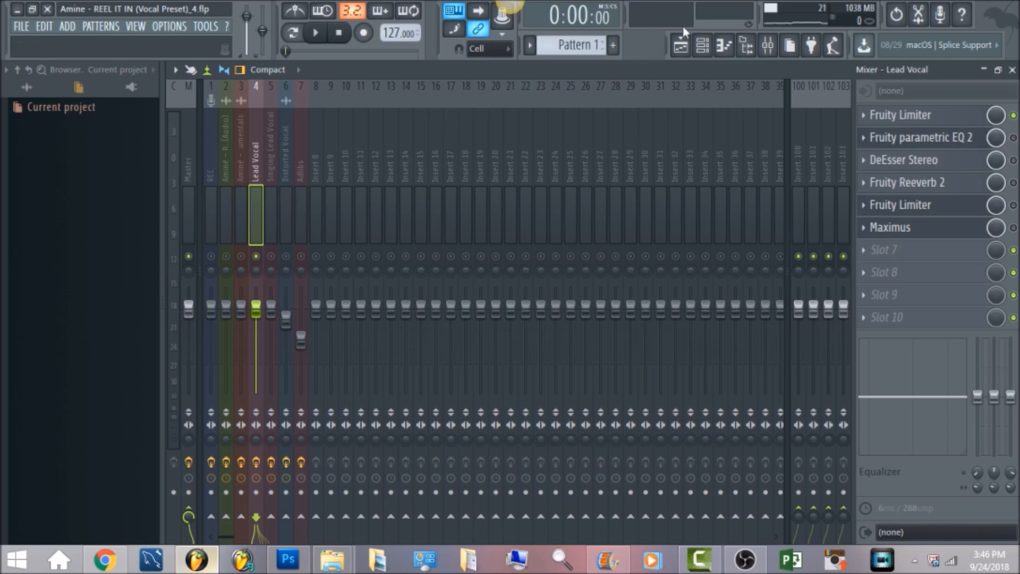
{"action": "left_click", "coordinate": [680, 46]}
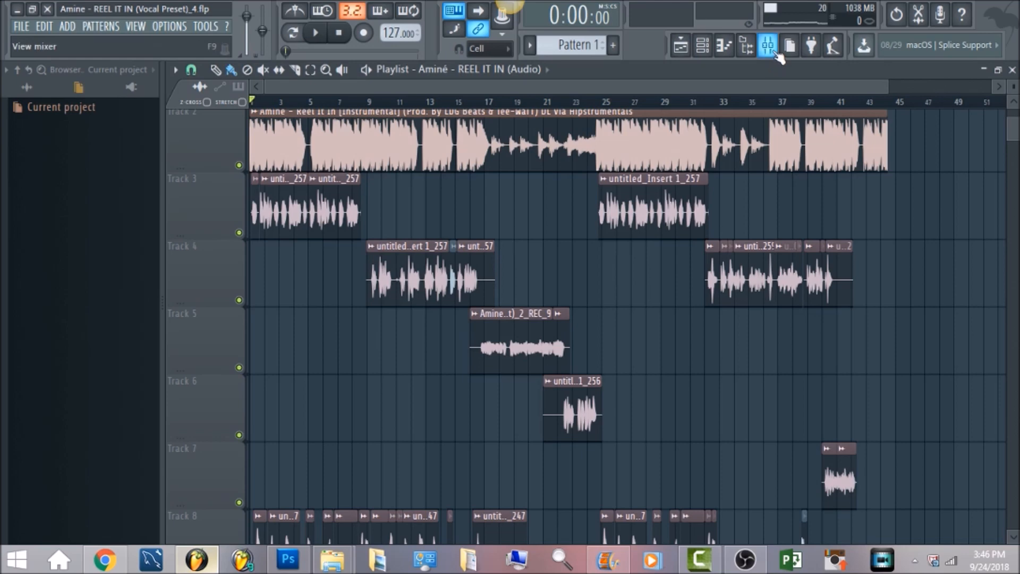
{"action": "left_click", "coordinate": [768, 47]}
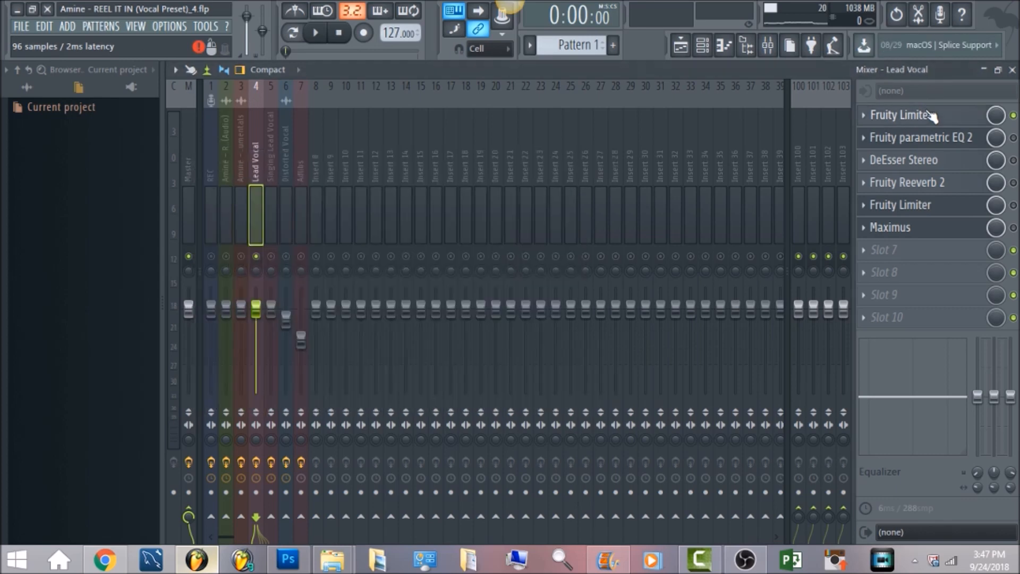
Step: Examine the release, ahead, ratio and knee settings in Lead Vocal's first Fruity Limiter, and play the vocal through it
{"action": "left_click", "coordinate": [931, 116]}
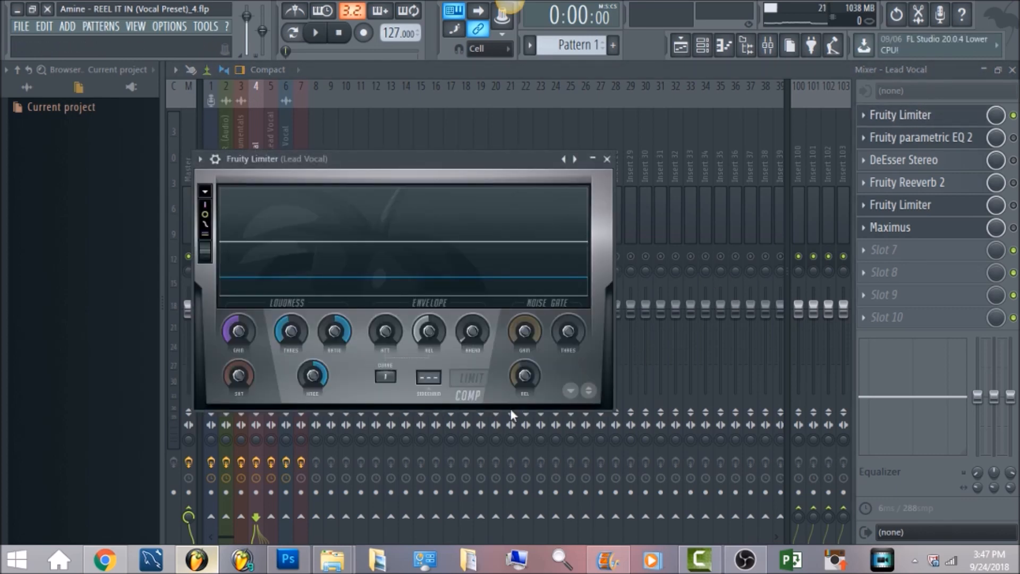
{"action": "left_click", "coordinate": [431, 335]}
{"action": "left_click_drag", "start_coordinate": [429, 330], "coordinate": [428, 332]}
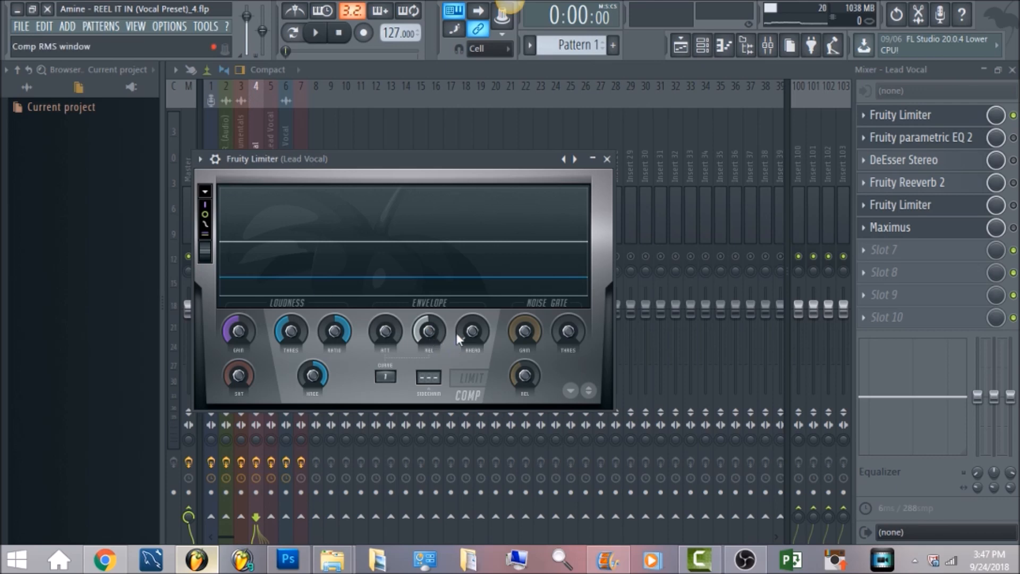
{"action": "left_click", "coordinate": [472, 331]}
{"action": "left_click", "coordinate": [337, 334]}
{"action": "left_click", "coordinate": [323, 382]}
{"action": "left_click_drag", "start_coordinate": [312, 384], "coordinate": [312, 374]}
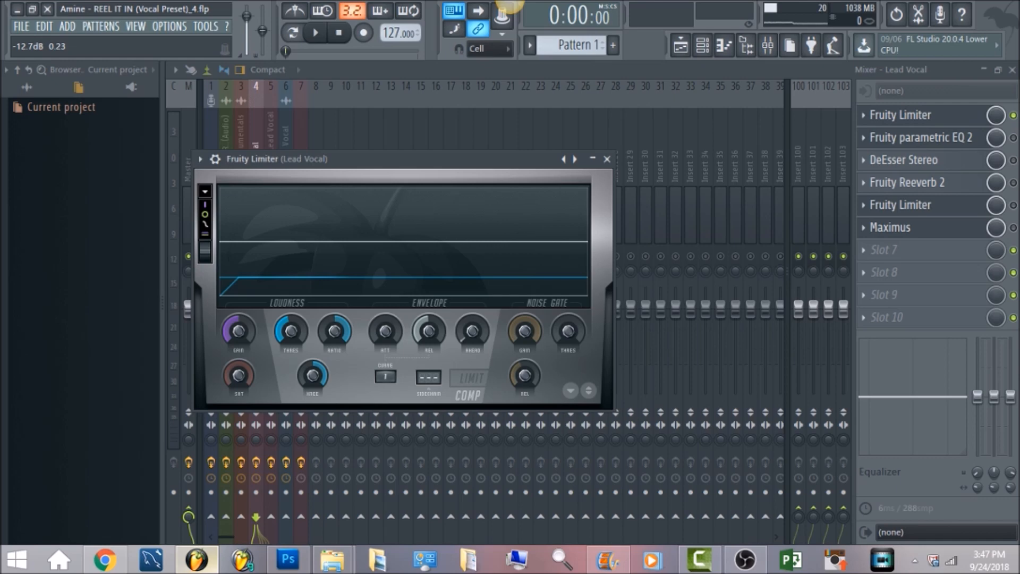
{"action": "left_click", "coordinate": [316, 33]}
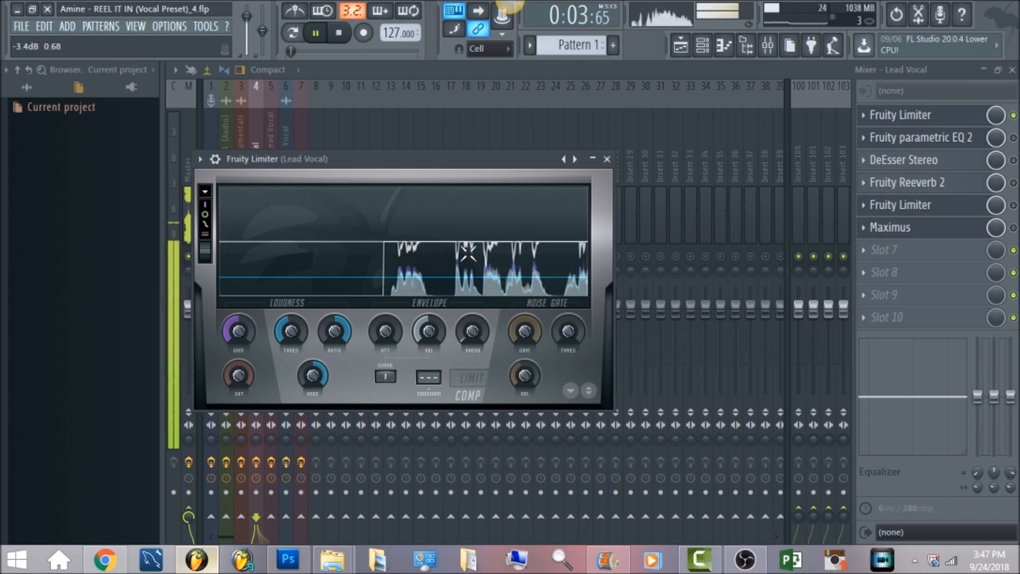
{"action": "left_click", "coordinate": [340, 36]}
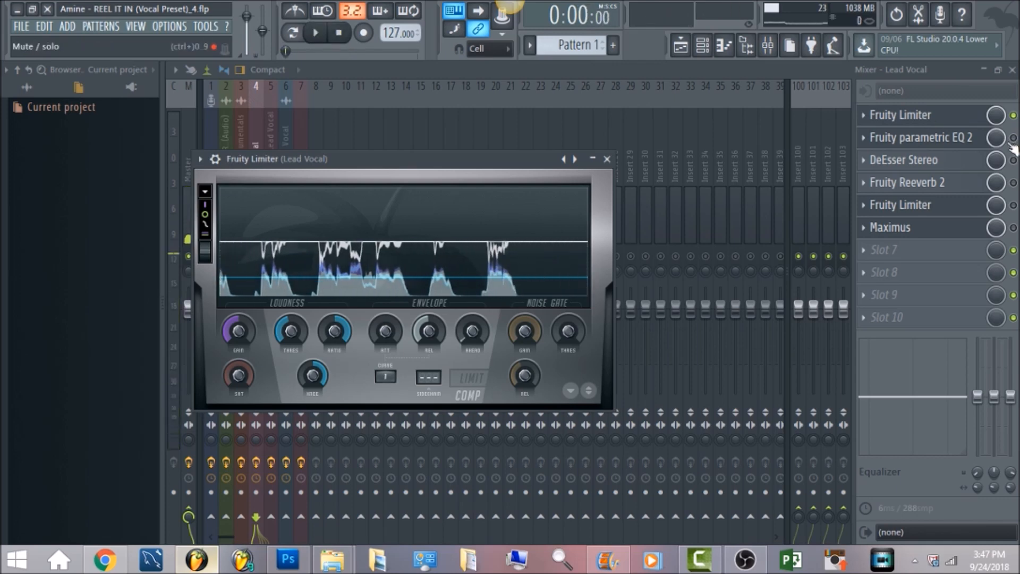
Step: Enable Fruity parametric EQ 2 on the Lead Vocal track and play the vocal with its EQ curve open
{"action": "left_click", "coordinate": [1013, 138]}
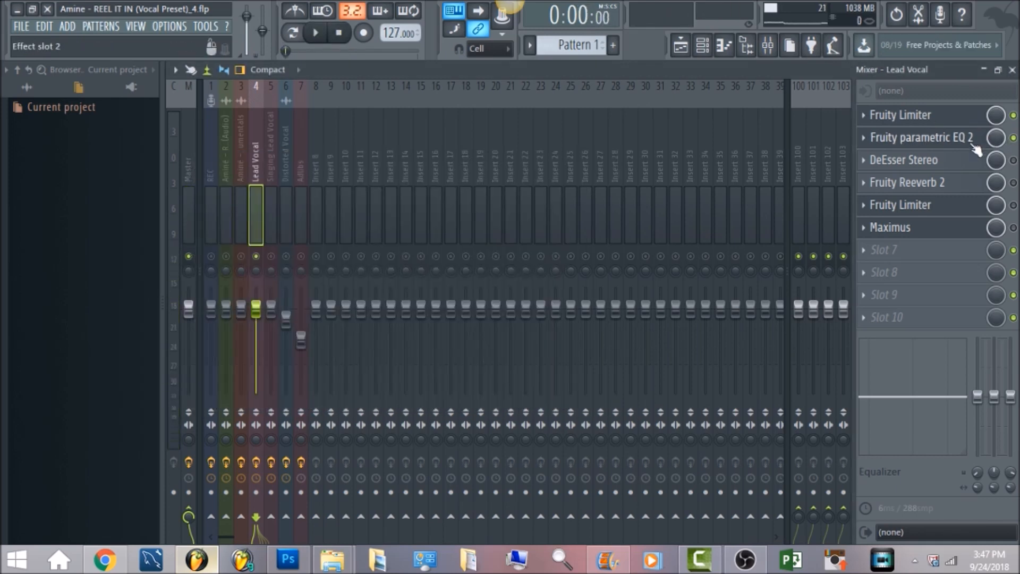
{"action": "left_click", "coordinate": [975, 148]}
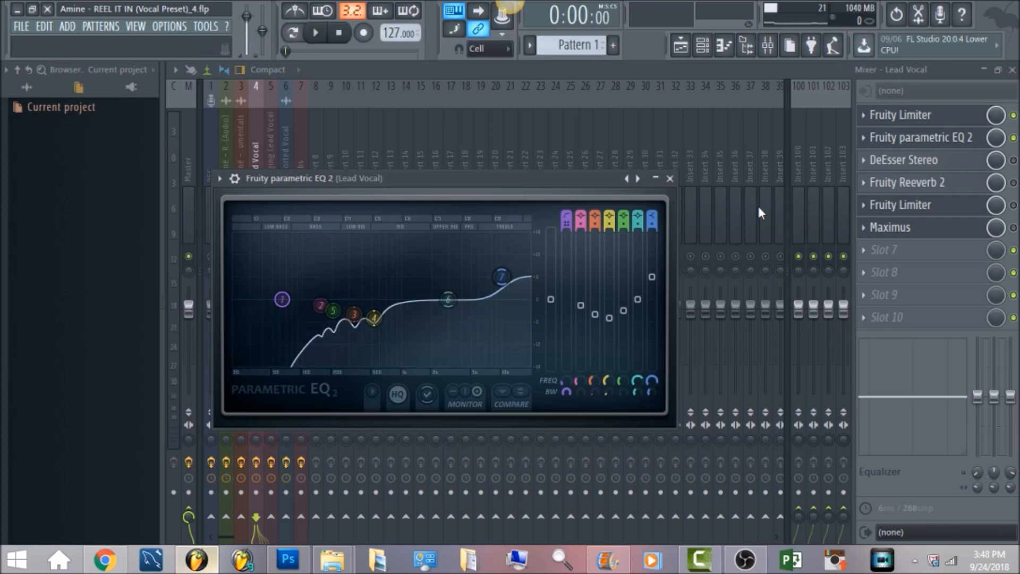
{"action": "left_click", "coordinate": [316, 33]}
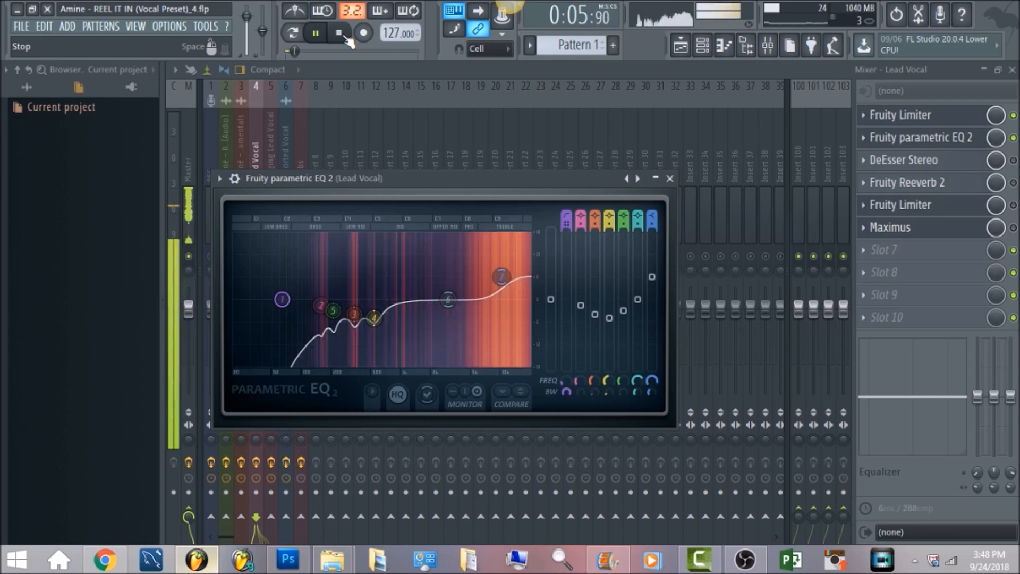
{"action": "left_click", "coordinate": [344, 37]}
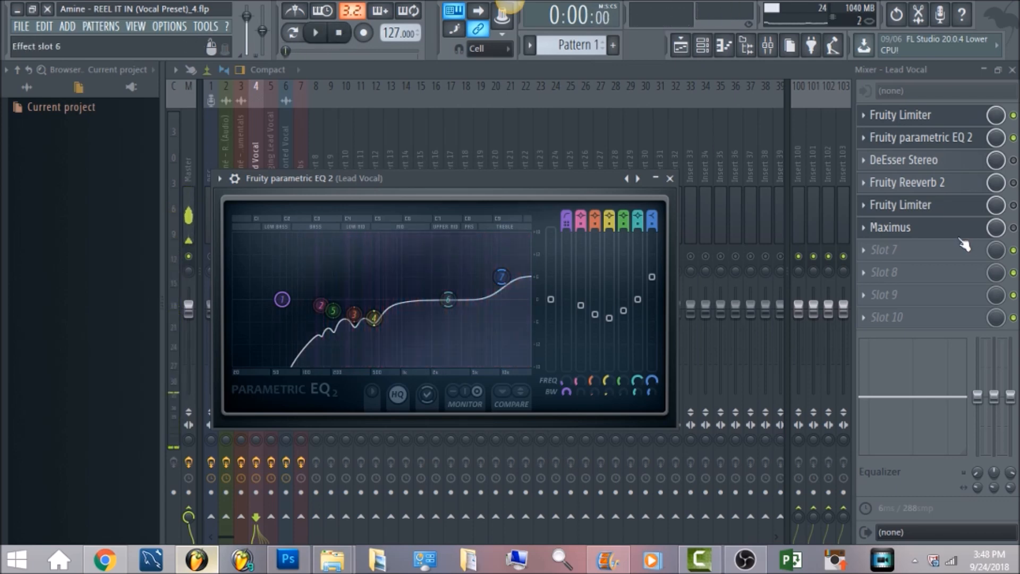
Step: Enable DeEsser Stereo on the Lead Vocal track and open its settings
{"action": "left_click", "coordinate": [1013, 159]}
{"action": "left_click", "coordinate": [945, 165]}
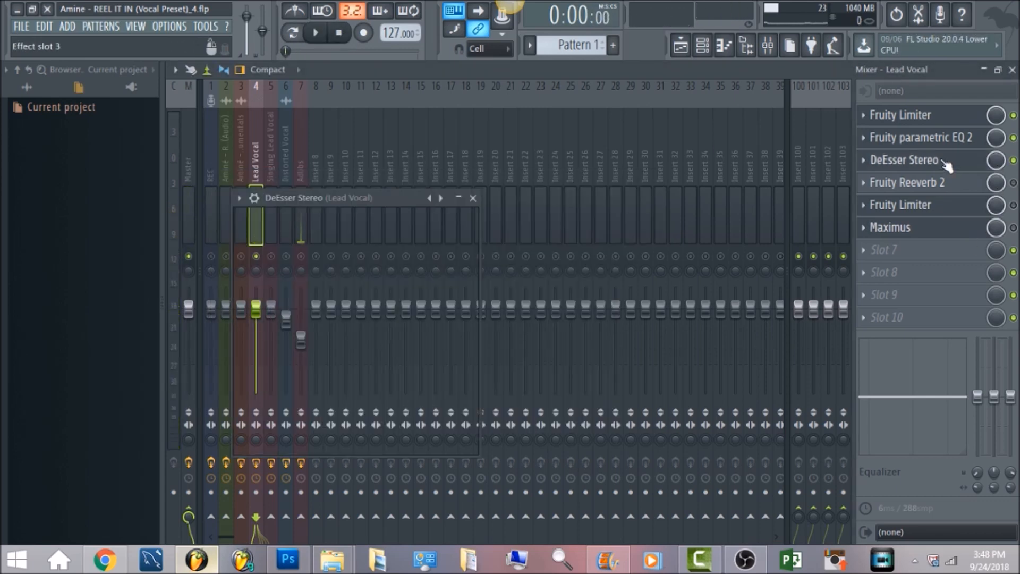
{"action": "left_click", "coordinate": [944, 165]}
{"action": "left_click", "coordinate": [944, 164]}
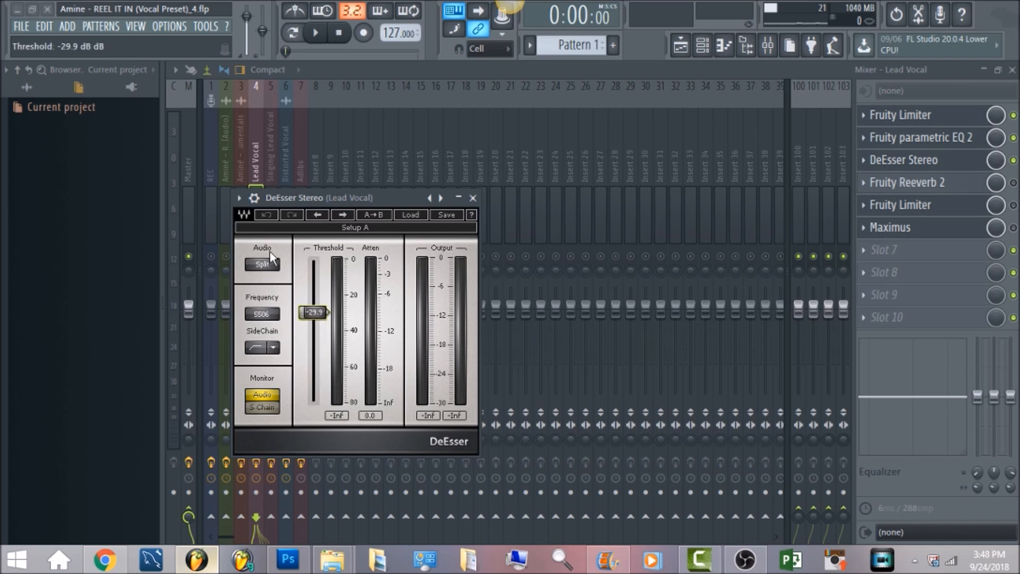
Step: Choose HighPass as the DeEsser's SideChain filter and play the vocal through it
{"action": "left_click_drag", "start_coordinate": [268, 317], "coordinate": [269, 323]}
{"action": "left_click", "coordinate": [274, 348]}
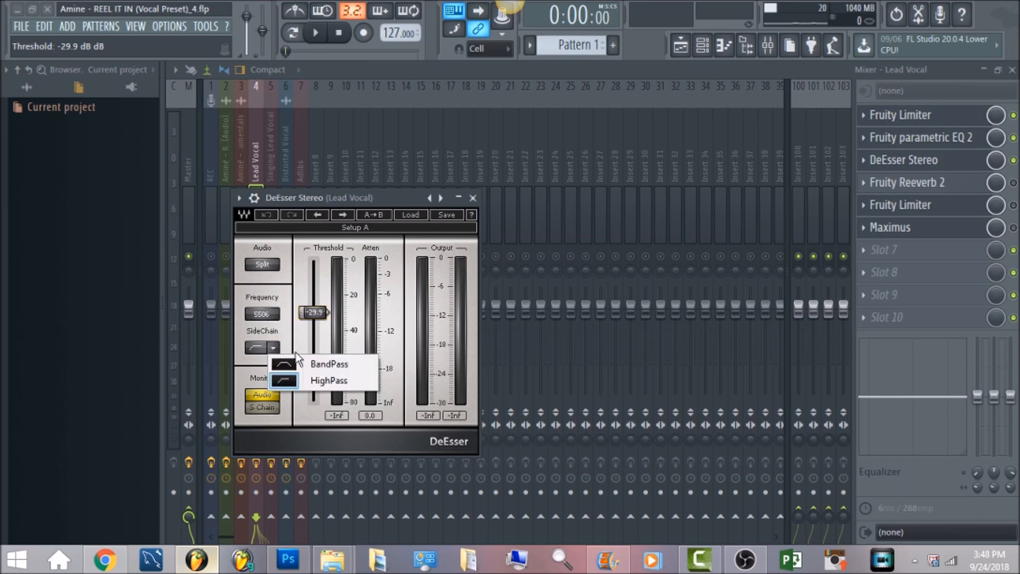
{"action": "left_click", "coordinate": [307, 378]}
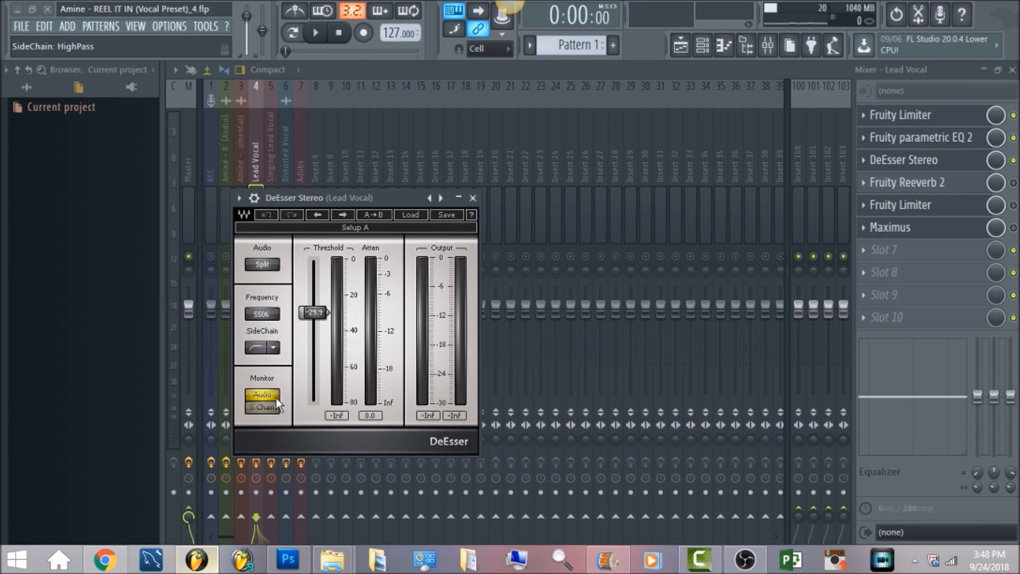
{"action": "key", "text": "space"}
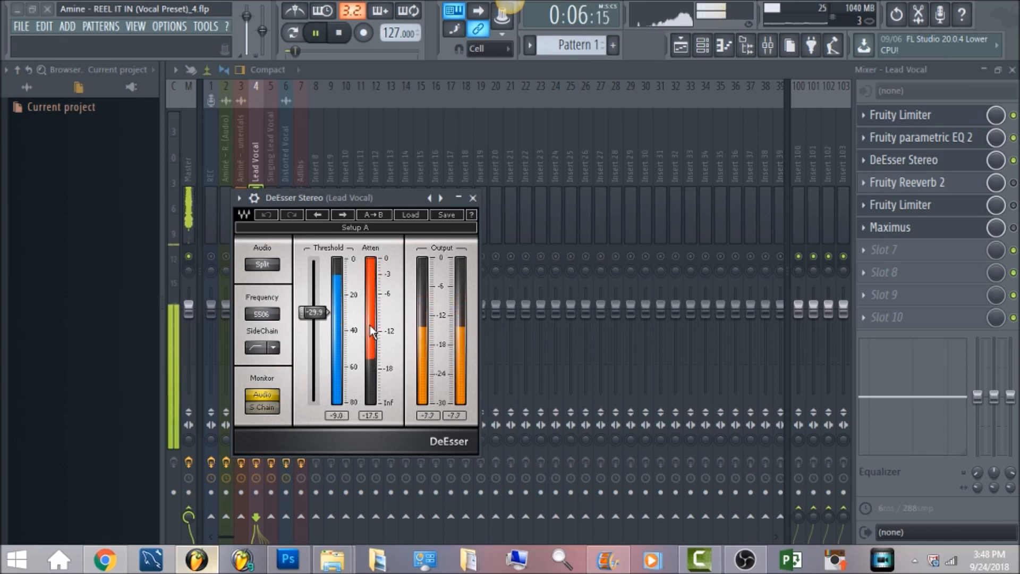
{"action": "left_click", "coordinate": [339, 33]}
Step: Enable Fruity Reeverb 2 on the Lead Vocal track, open its settings and play the vocal with the reverb
{"action": "left_click", "coordinate": [1013, 183]}
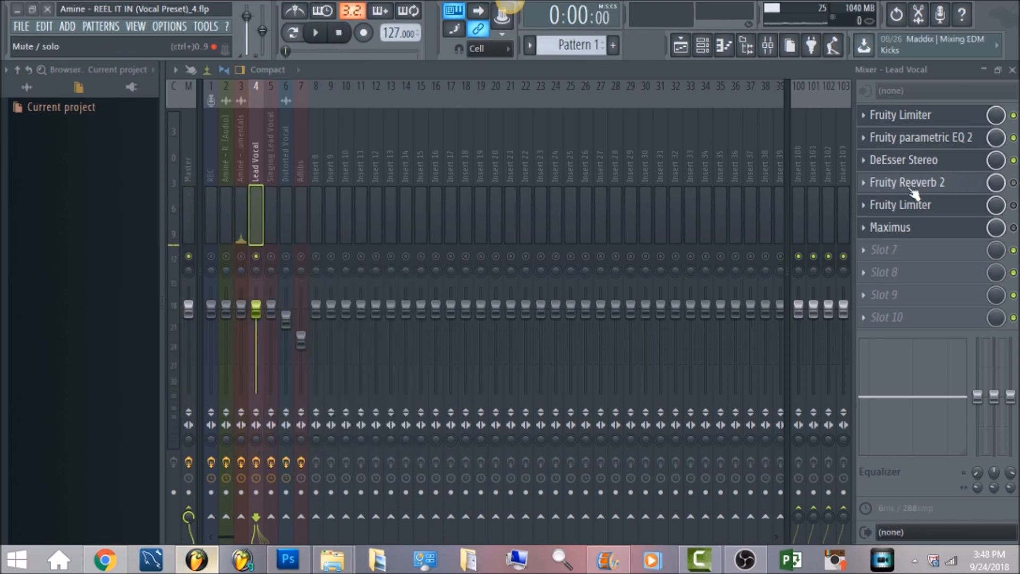
{"action": "left_click", "coordinate": [911, 190]}
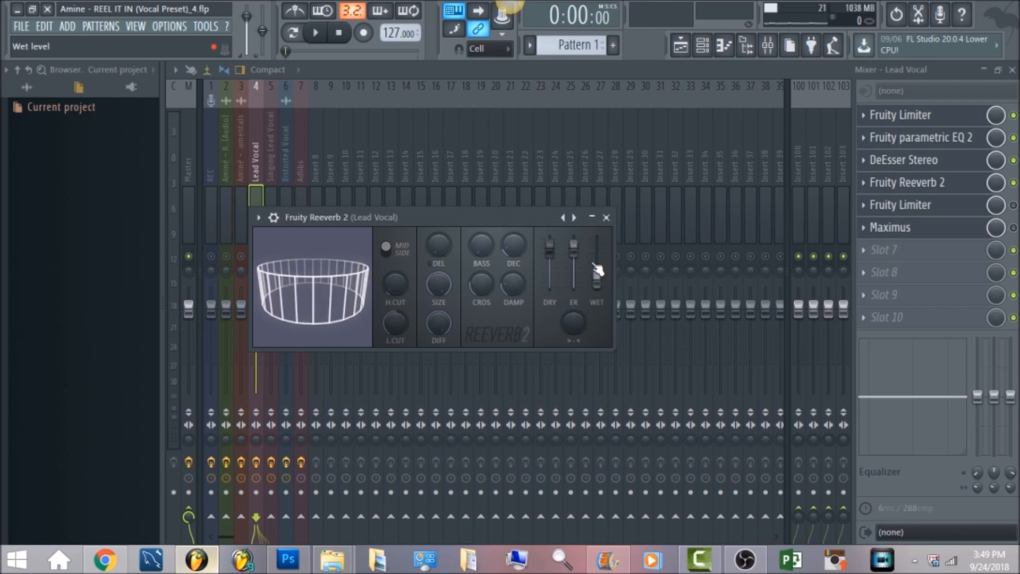
{"action": "left_click", "coordinate": [314, 35]}
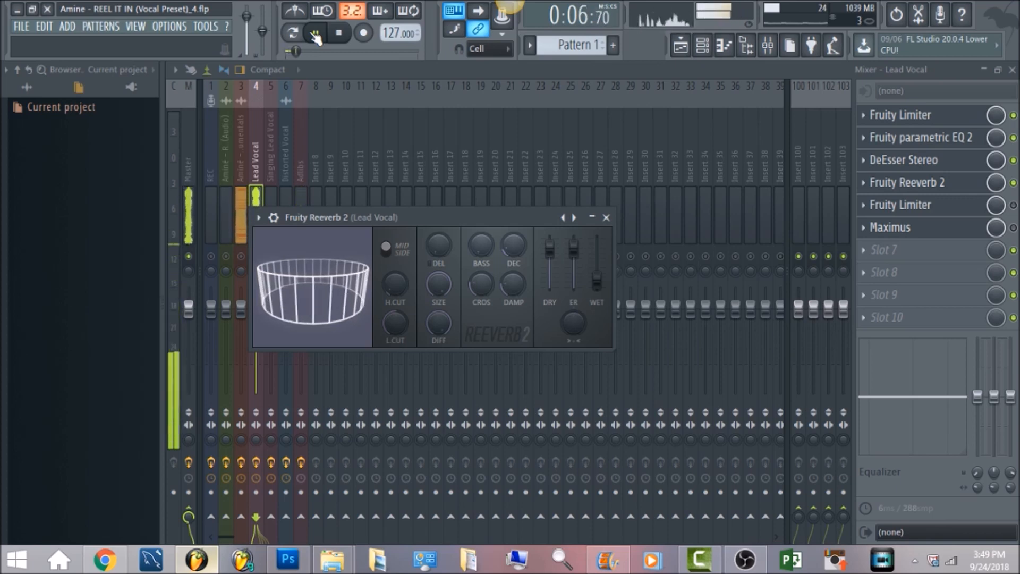
{"action": "left_click", "coordinate": [339, 32]}
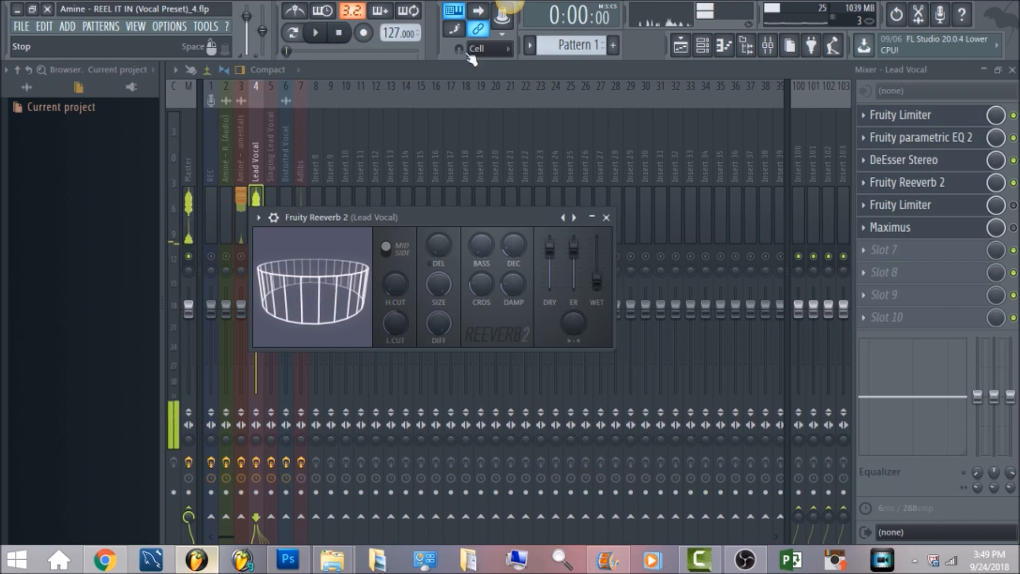
Step: Enable the second Fruity Limiter on the Lead Vocal track, view its limiter settings and play the vocal through it
{"action": "left_click", "coordinate": [1014, 205]}
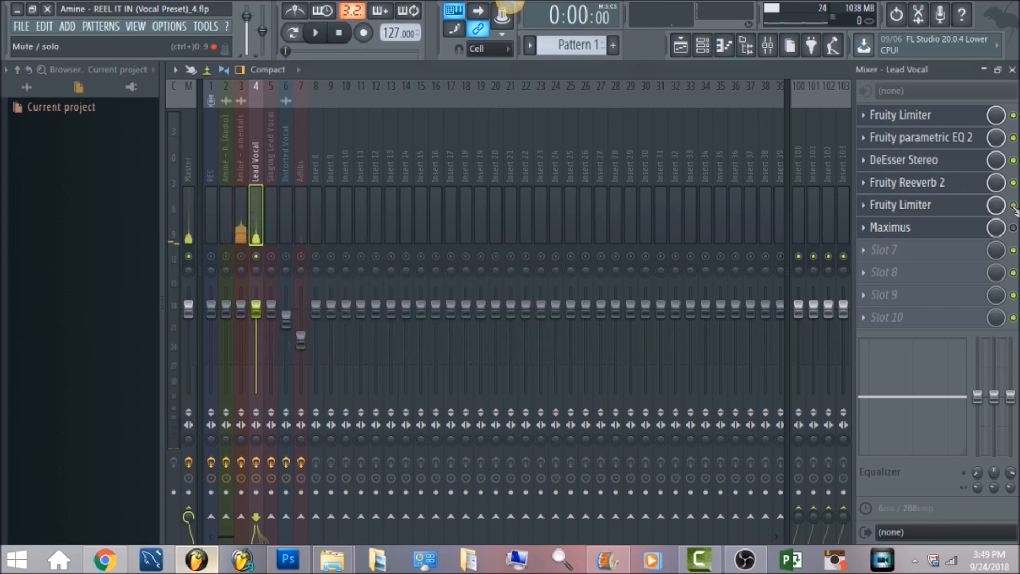
{"action": "left_click", "coordinate": [959, 210]}
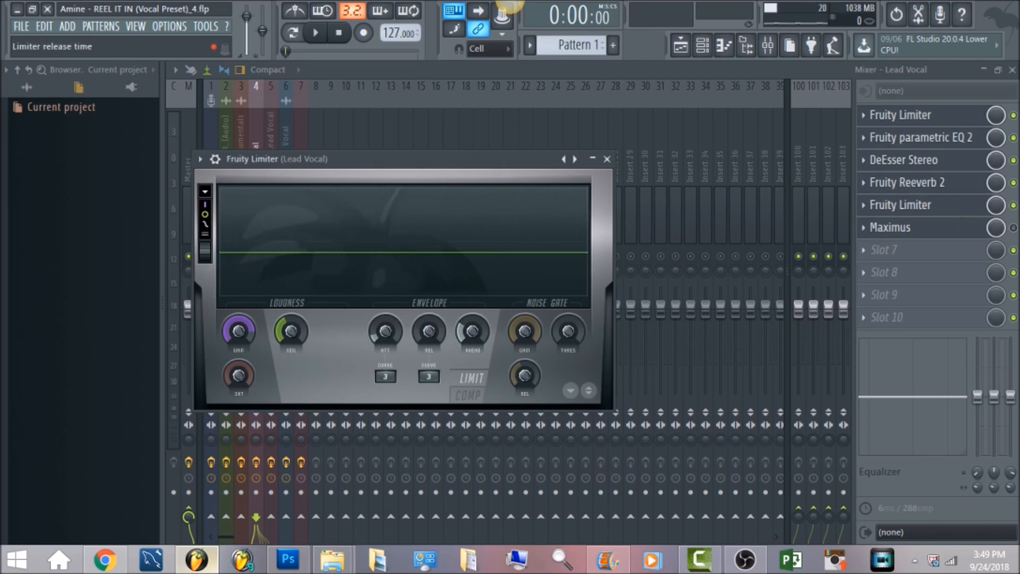
{"action": "left_click", "coordinate": [292, 331]}
{"action": "left_click", "coordinate": [315, 33]}
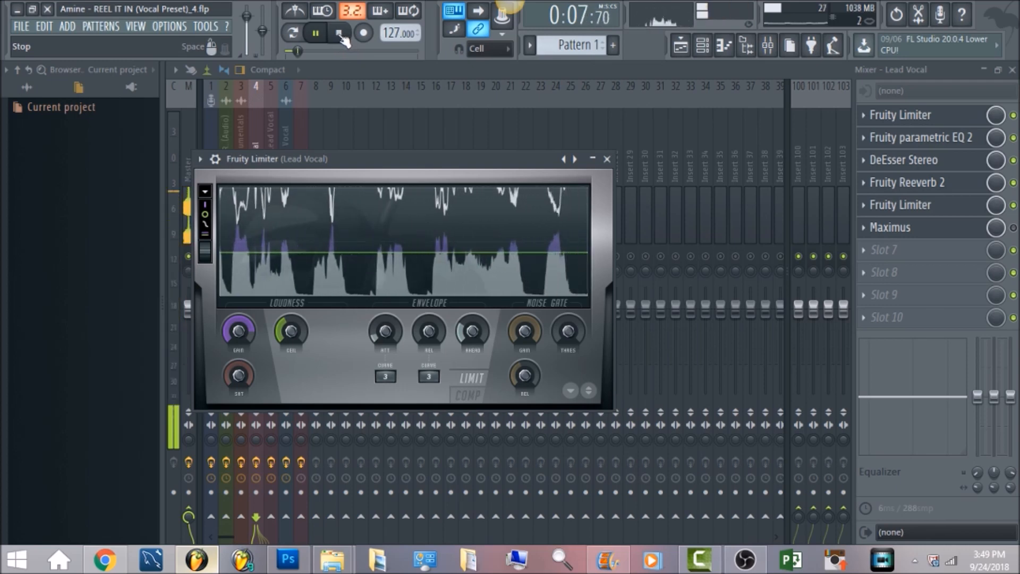
{"action": "left_click", "coordinate": [340, 35]}
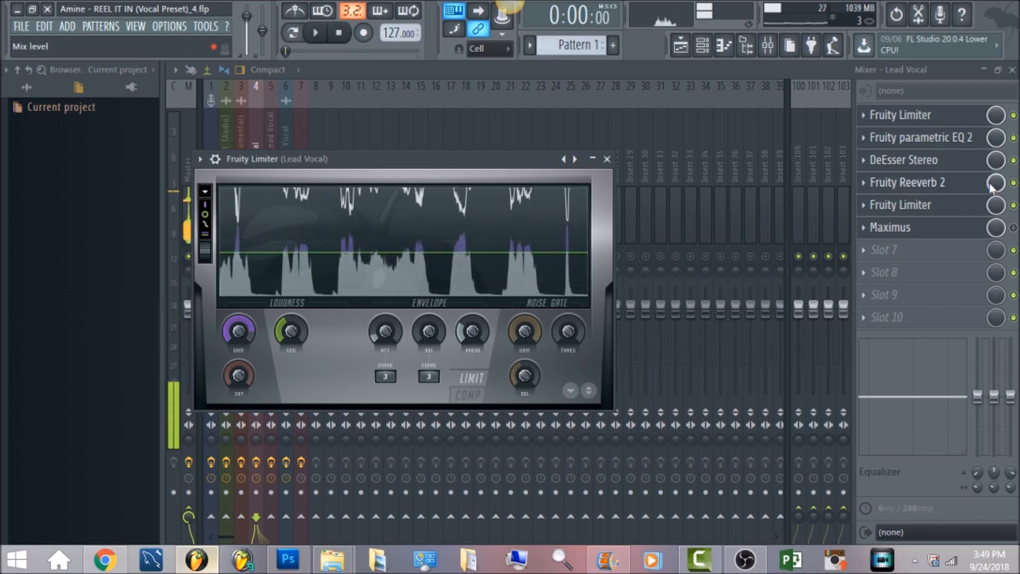
Step: Enable Maximus on the Lead Vocal track and examine its master, high, mid and low band curves
{"action": "left_click", "coordinate": [1013, 227]}
{"action": "left_click", "coordinate": [933, 234]}
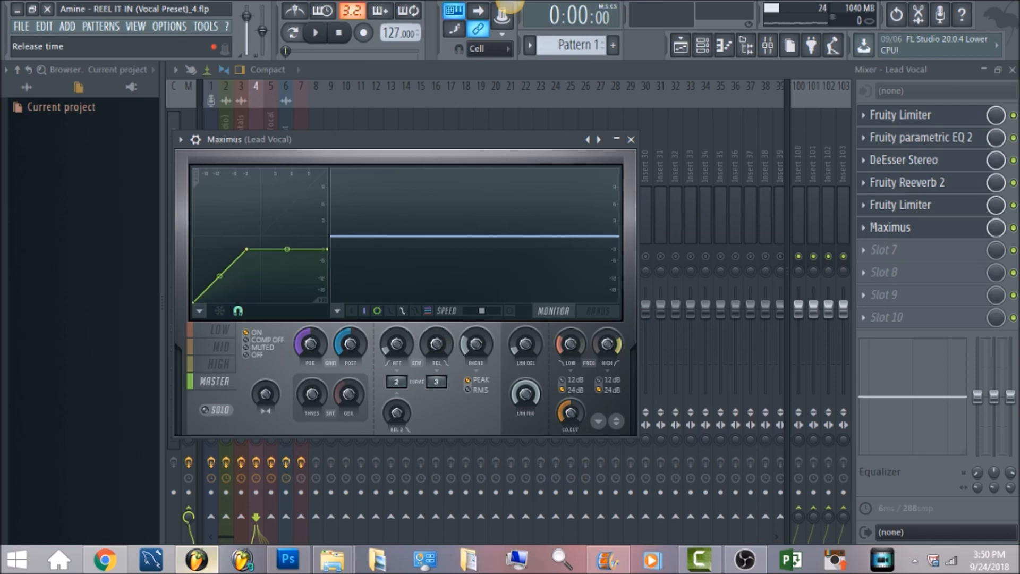
{"action": "left_click", "coordinate": [215, 365]}
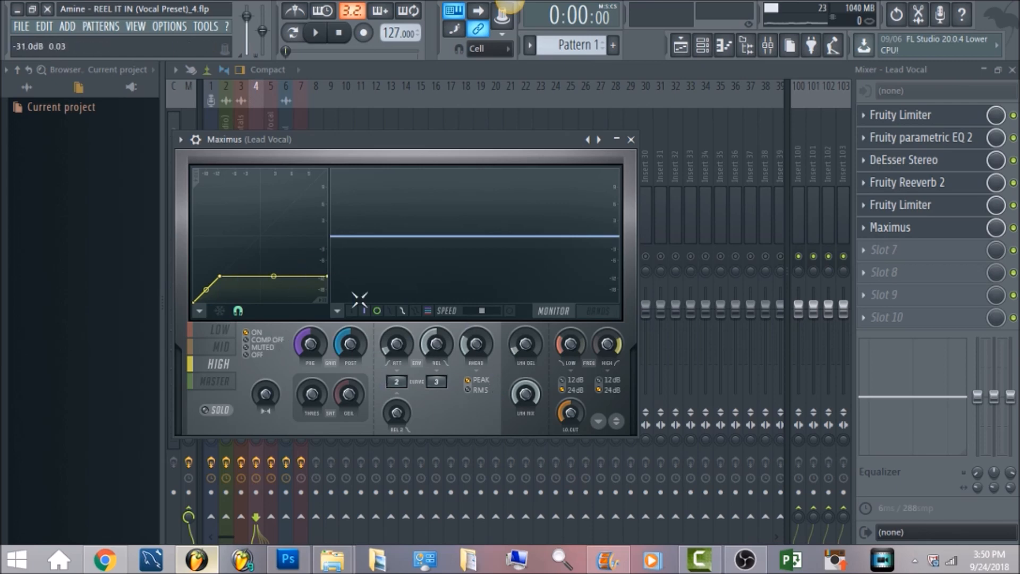
{"action": "left_click", "coordinate": [218, 348]}
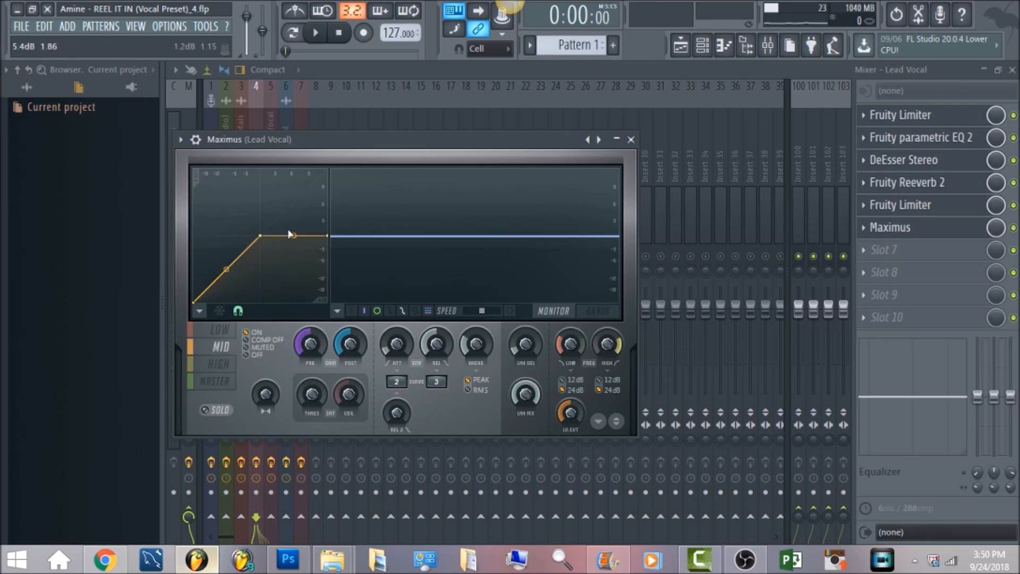
{"action": "left_click", "coordinate": [220, 329]}
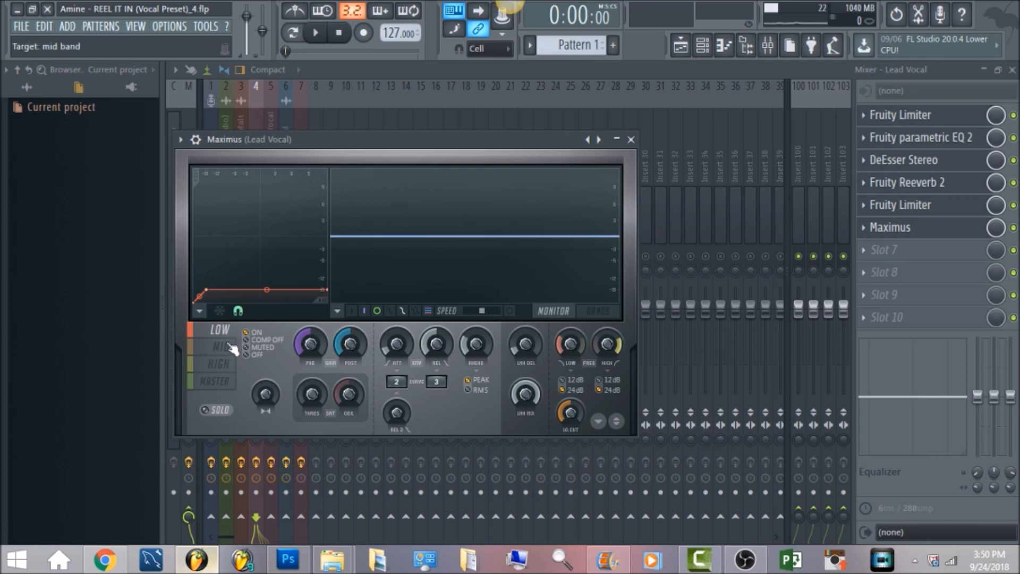
Step: Play the vocal through Maximus while viewing its high, mid, low and master bands, stop playback and close the plugin
{"action": "left_click", "coordinate": [228, 381]}
{"action": "left_click", "coordinate": [227, 366]}
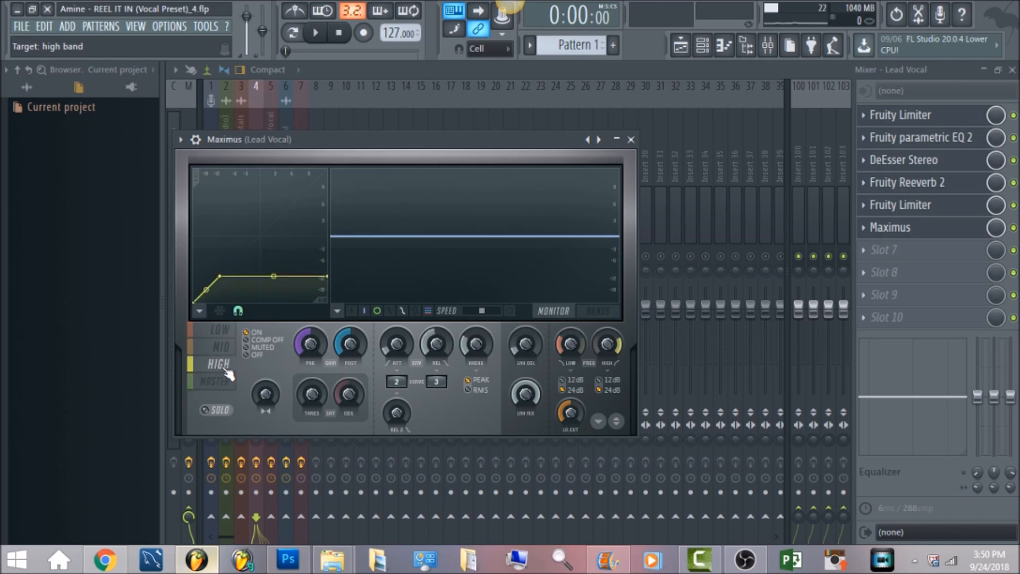
{"action": "left_click", "coordinate": [319, 33]}
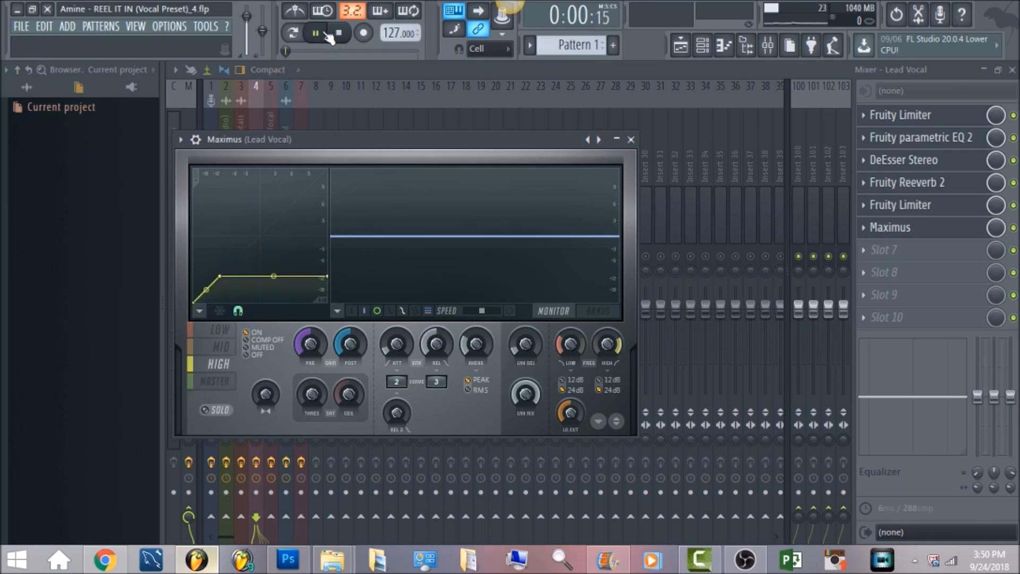
{"action": "left_click", "coordinate": [221, 353]}
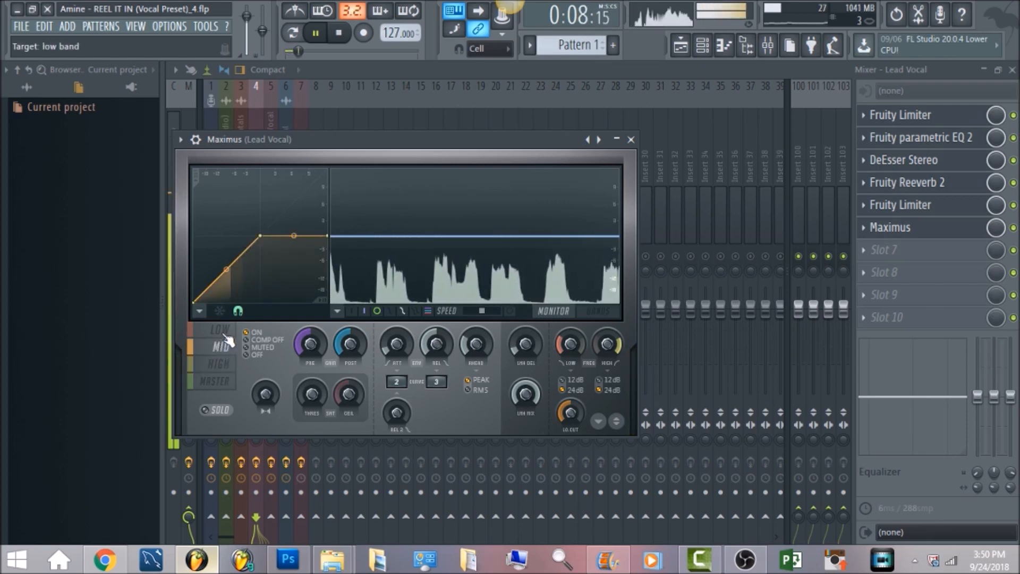
{"action": "left_click", "coordinate": [224, 334]}
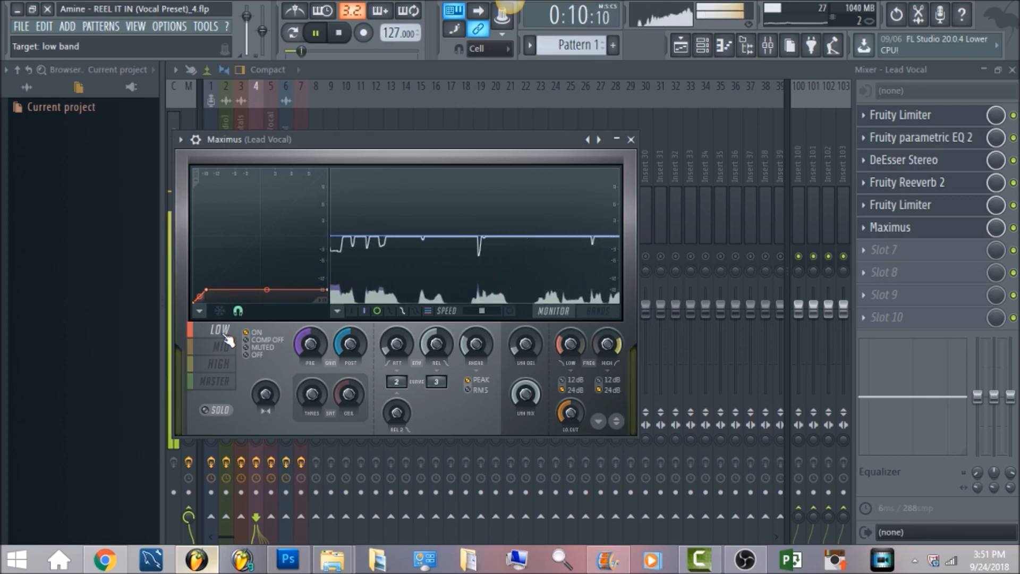
{"action": "left_click", "coordinate": [215, 382]}
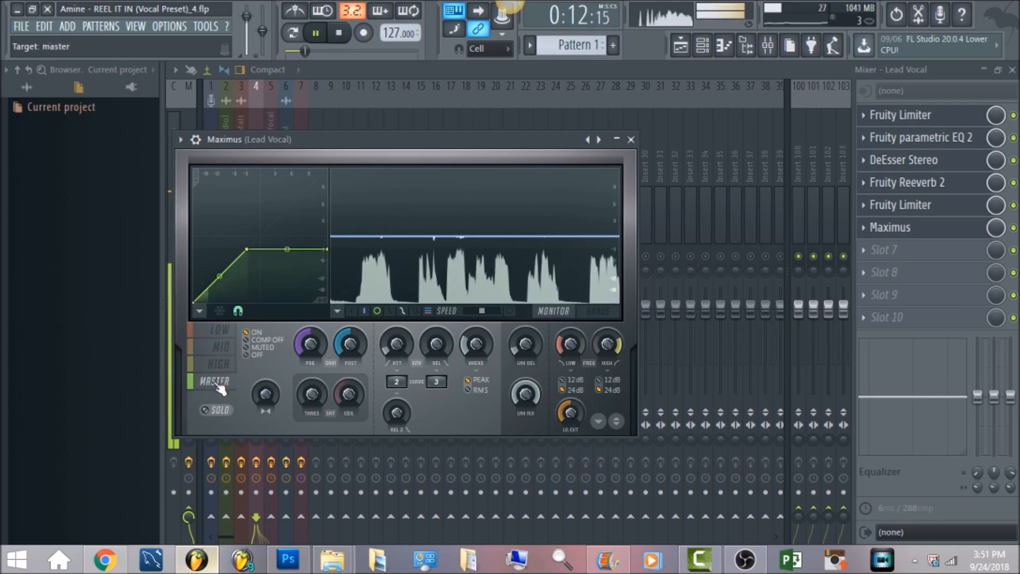
{"action": "left_click", "coordinate": [339, 34]}
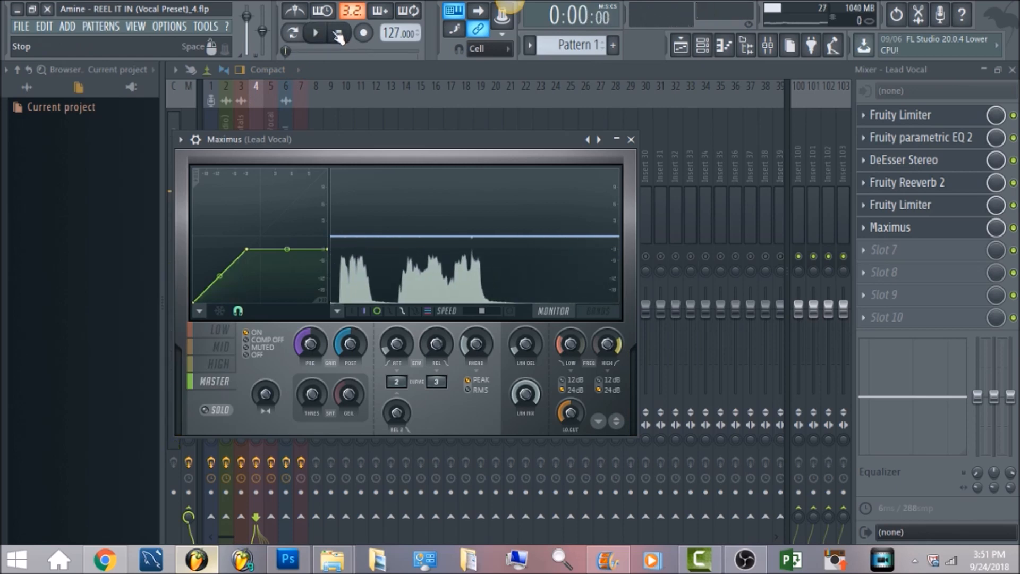
{"action": "left_click", "coordinate": [221, 366]}
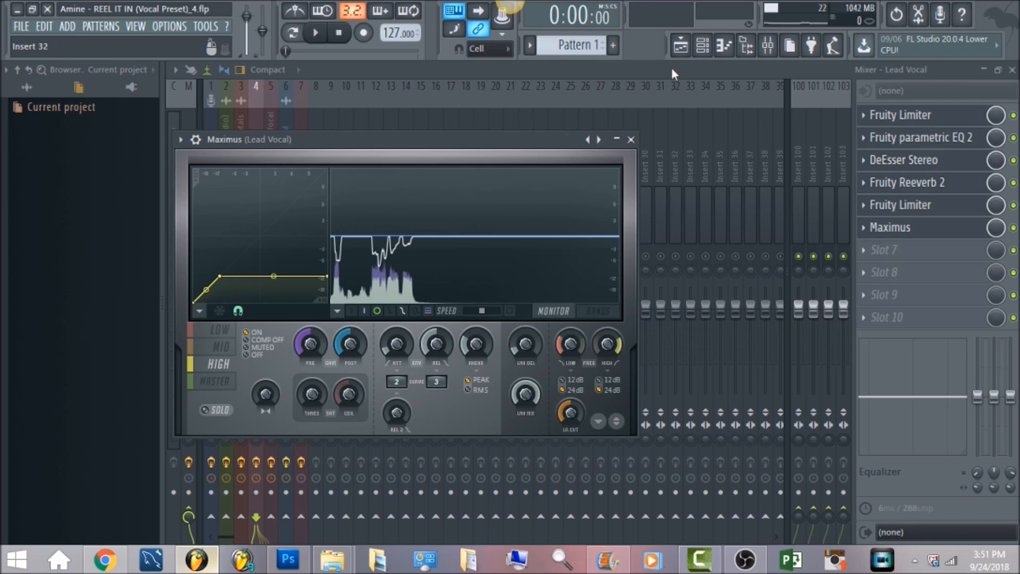
{"action": "left_click", "coordinate": [630, 139]}
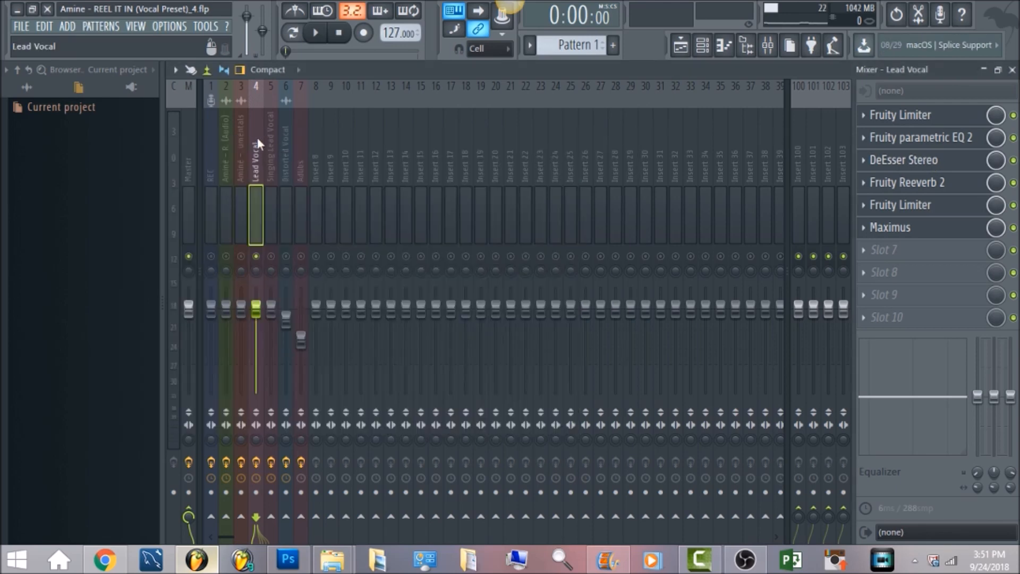
Step: Look at the file options for opening and saving the Lead Vocal track's mixer state
{"action": "right_click", "coordinate": [257, 137]}
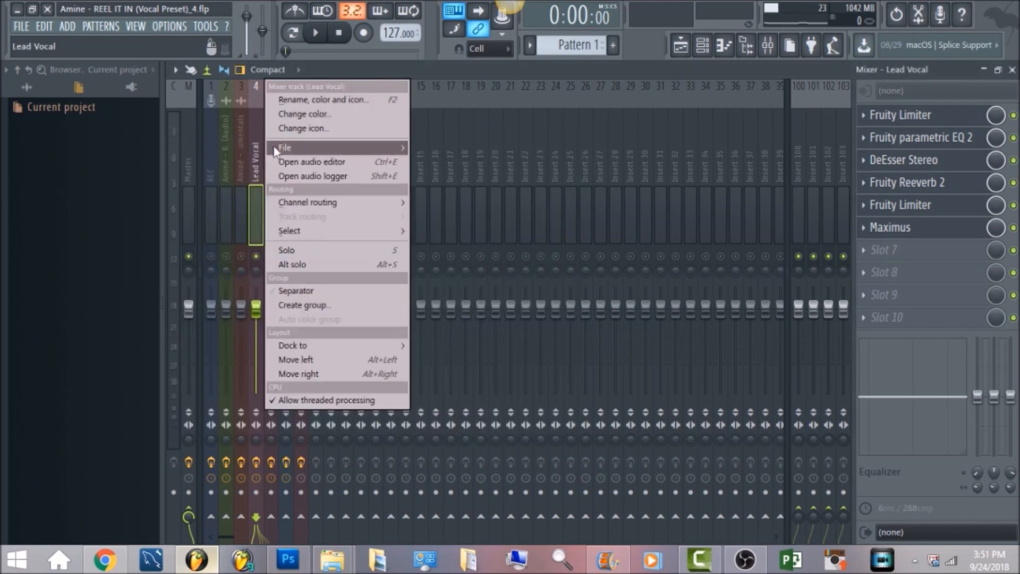
{"action": "mouse_move", "coordinate": [279, 147]}
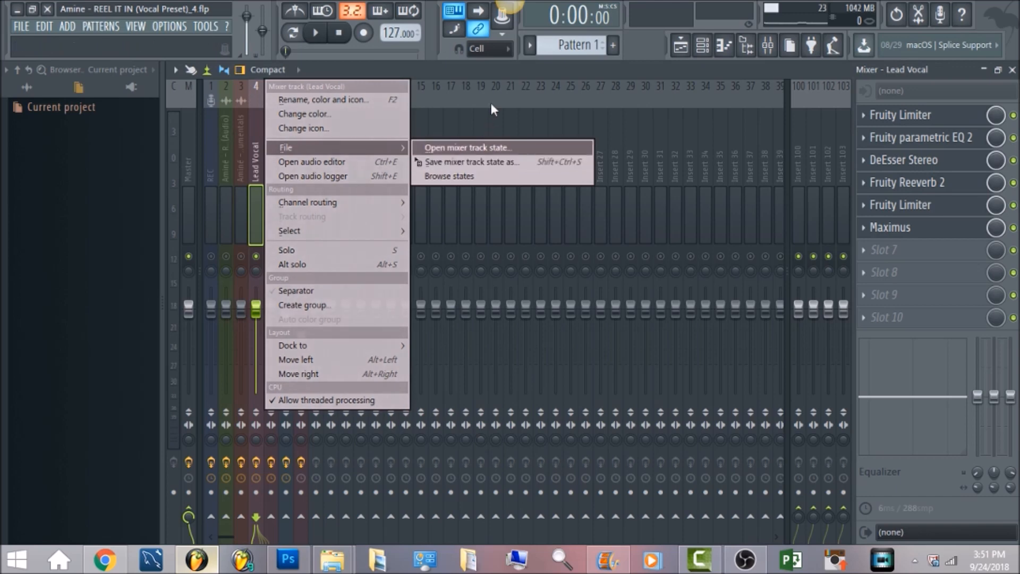
{"action": "left_click", "coordinate": [487, 75]}
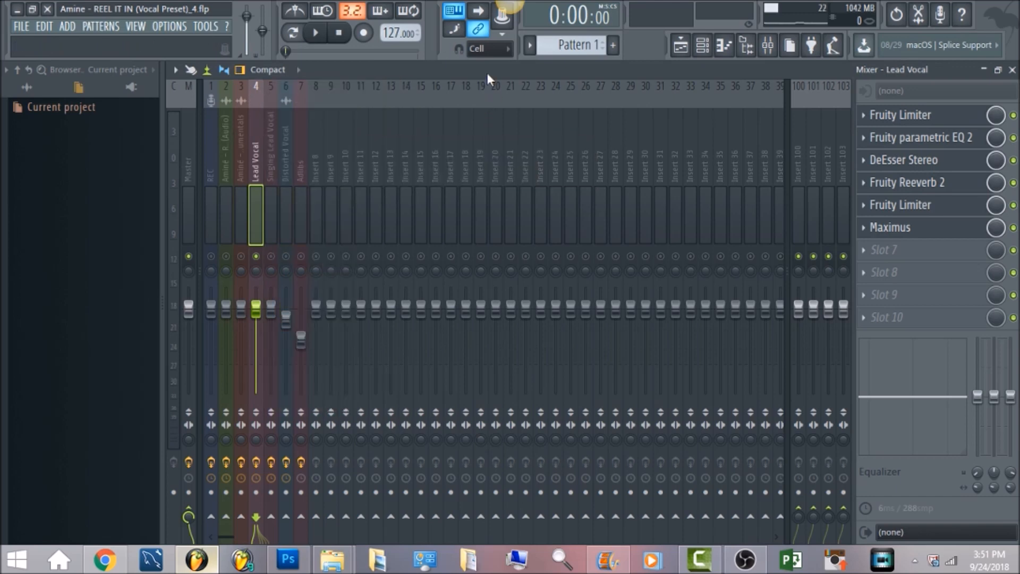
Step: Unmute the Adlibs and Singing Lead Vocal mixer tracks
{"action": "left_click", "coordinate": [298, 161]}
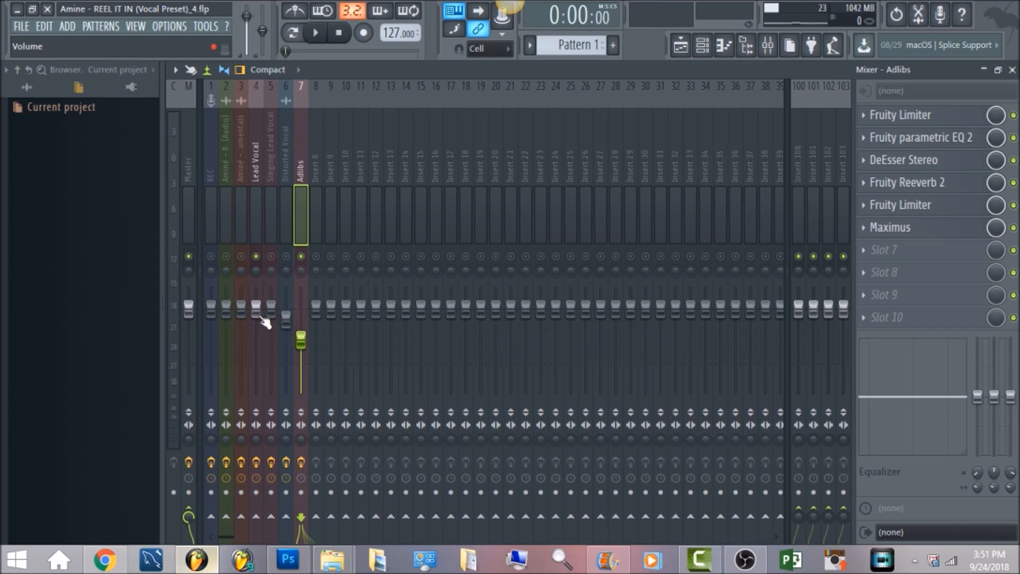
{"action": "left_click", "coordinate": [269, 160]}
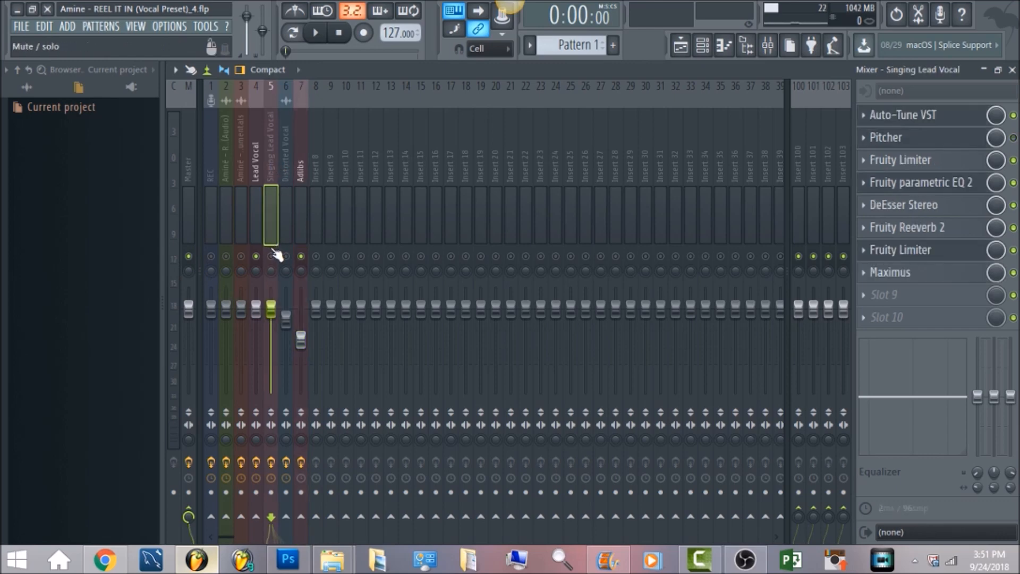
{"action": "left_click", "coordinate": [271, 256]}
Step: Move the playhead to bar 17 in the playlist, near the start of the Track 5 clip, and return to the mixer
{"action": "left_click", "coordinate": [679, 48]}
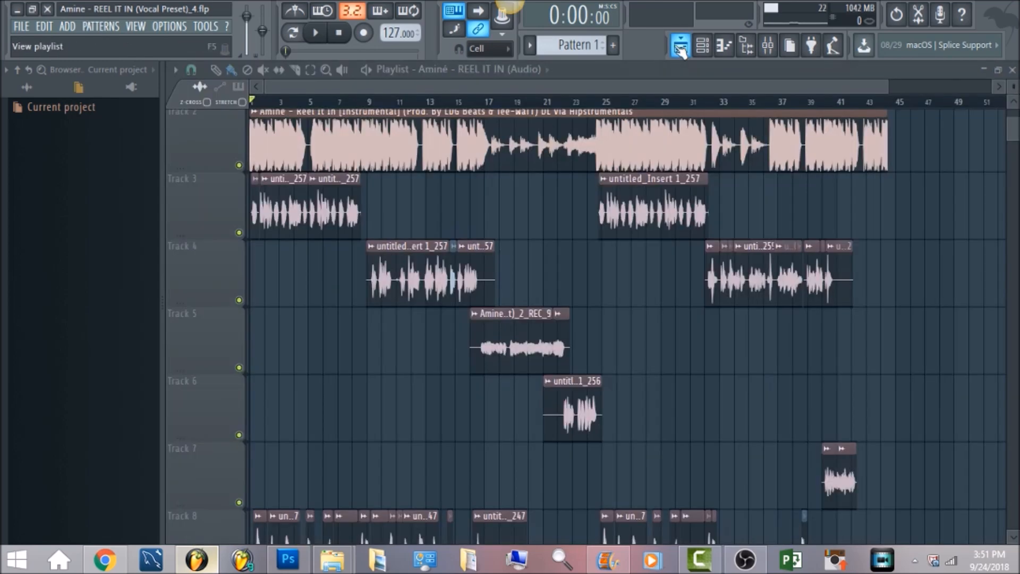
{"action": "left_click", "coordinate": [485, 101]}
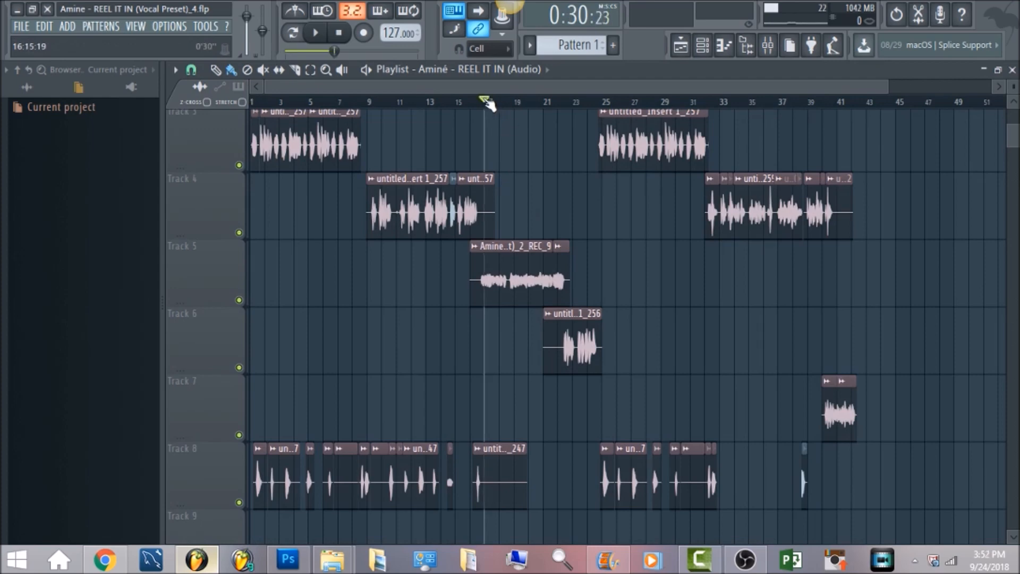
{"action": "left_click", "coordinate": [767, 45]}
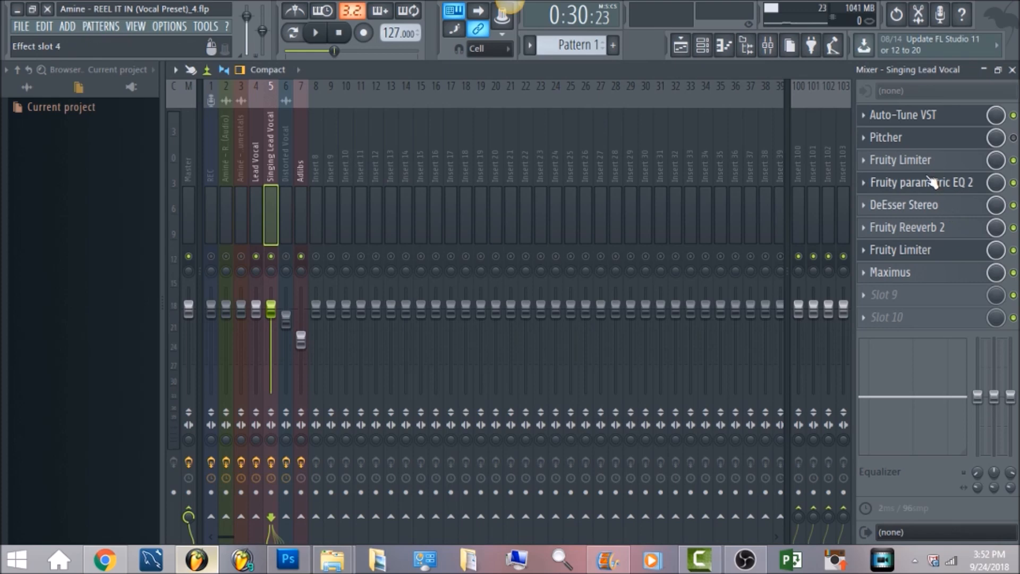
Step: Examine the Auto-Tune VST settings on the Singing Lead Vocal track and play the singing section from bar 17
{"action": "left_click", "coordinate": [934, 123]}
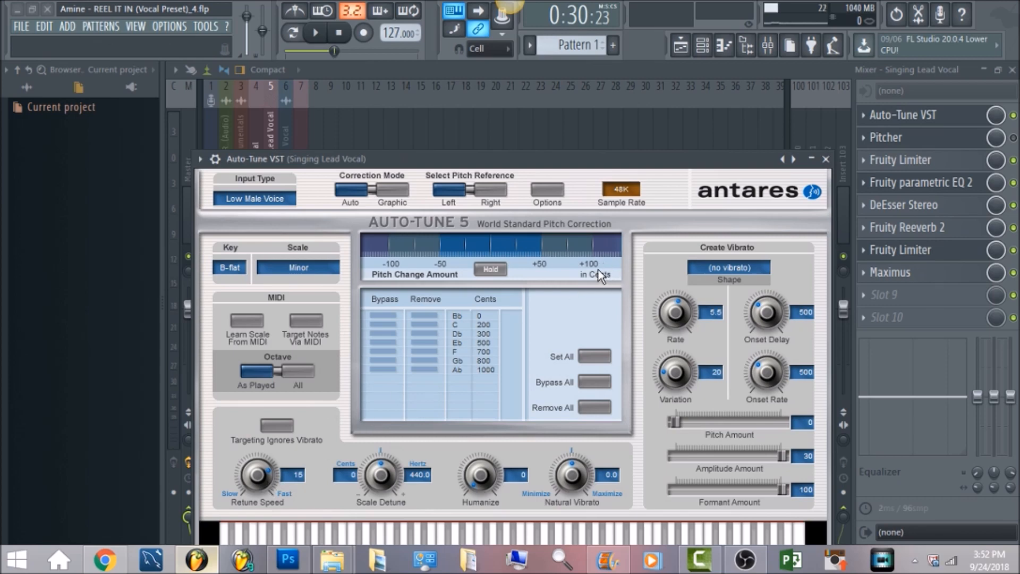
{"action": "left_click", "coordinate": [681, 45]}
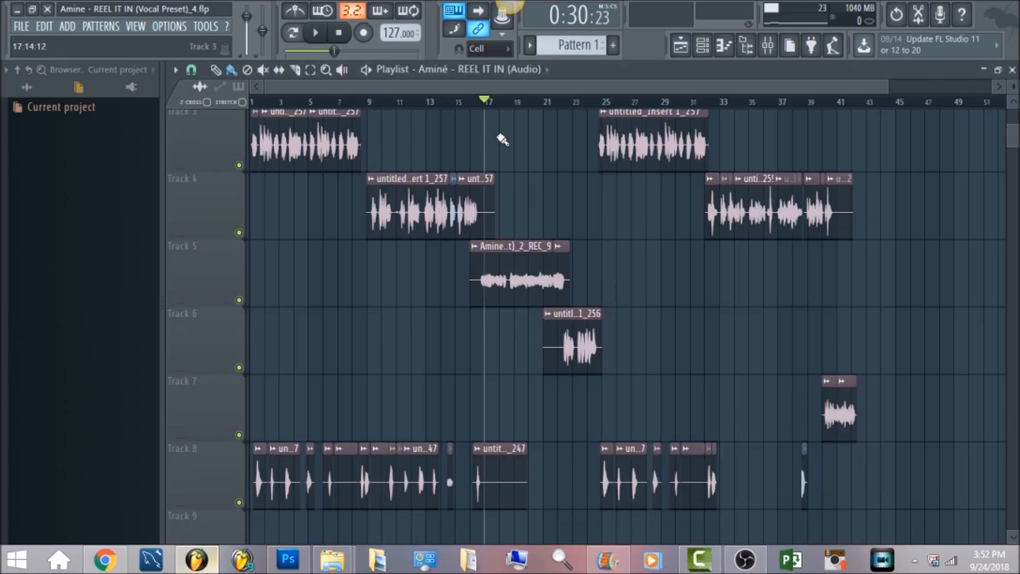
{"action": "left_click", "coordinate": [767, 46]}
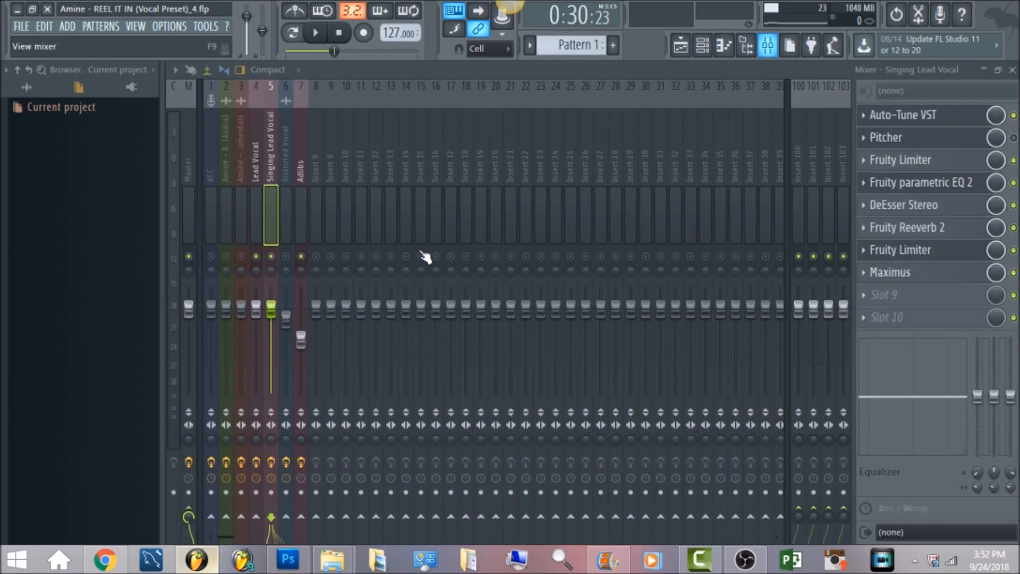
{"action": "key", "text": "space"}
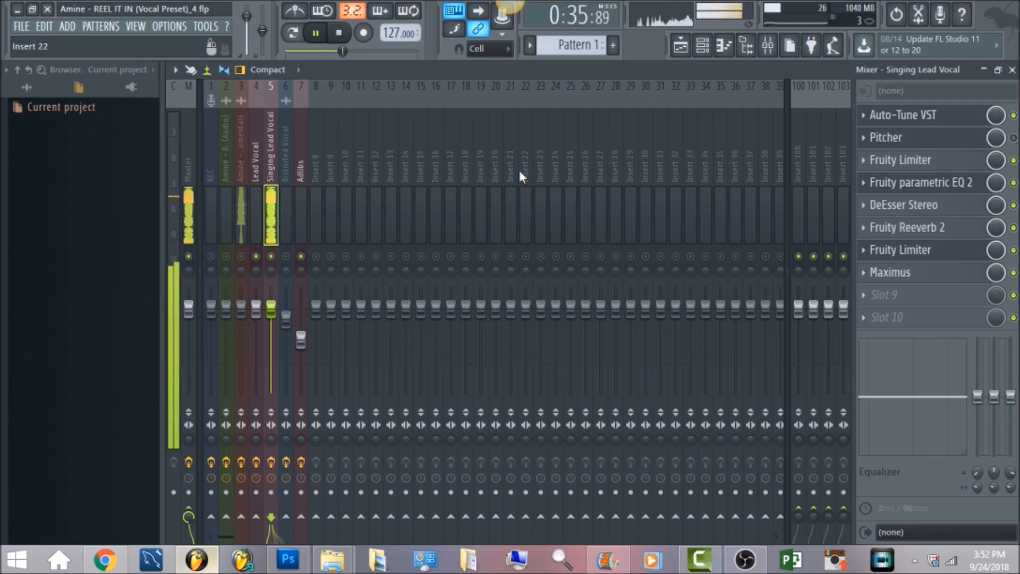
{"action": "key", "text": "space"}
Step: Move the playhead to bar 22 at the Track 6 clip and unmute the Distorted Vocal mixer track
{"action": "left_click", "coordinate": [680, 51]}
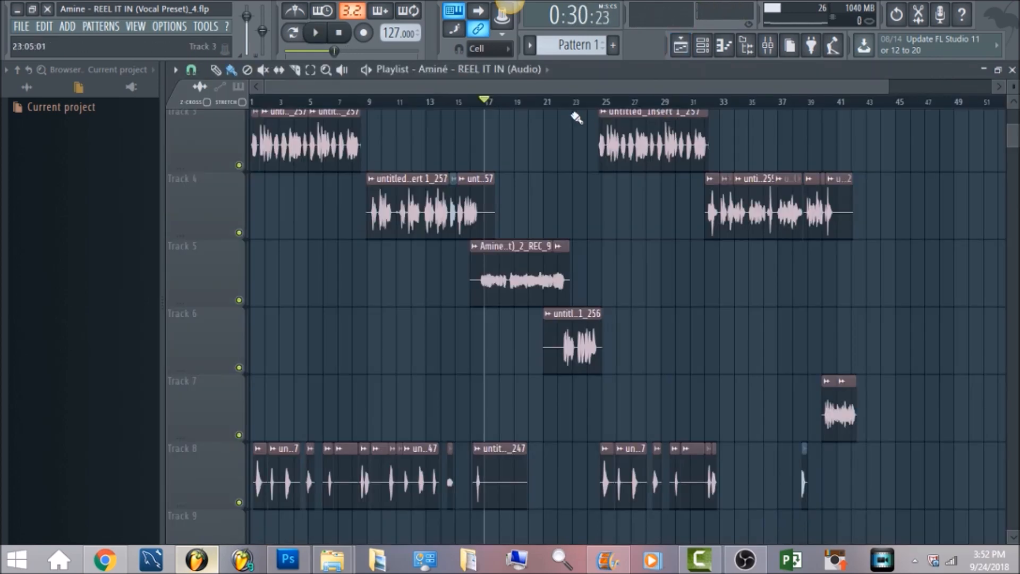
{"action": "left_click_drag", "start_coordinate": [569, 101], "coordinate": [567, 106]}
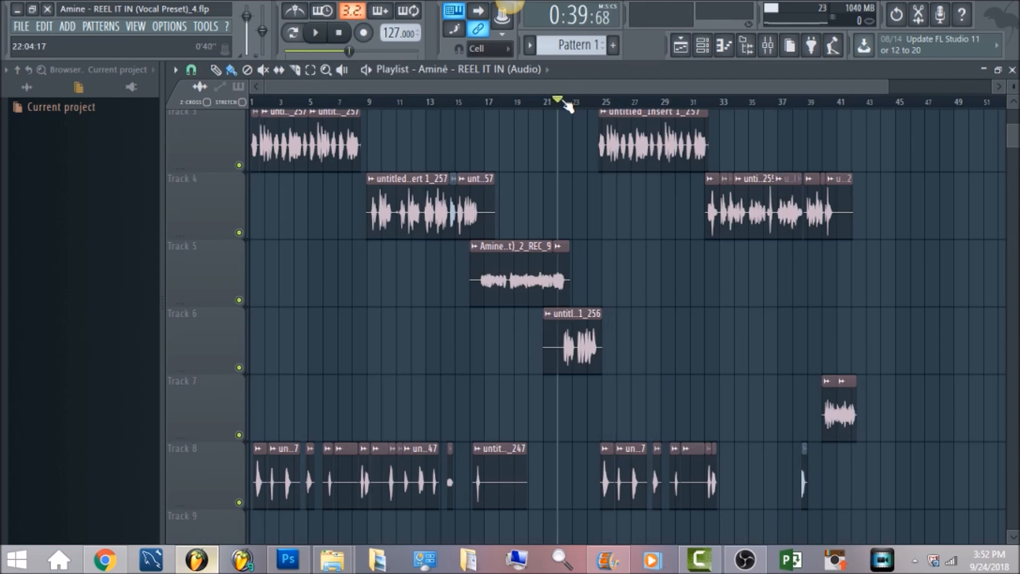
{"action": "left_click", "coordinate": [768, 46]}
{"action": "left_click", "coordinate": [282, 158]}
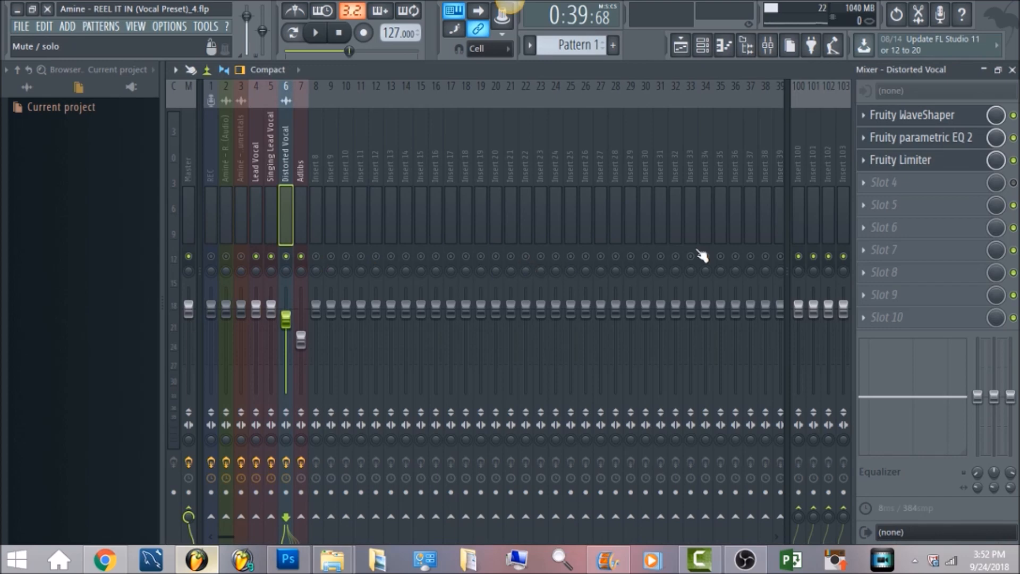
Step: Examine the Fruity WaveShaper and Fruity parametric EQ 2 curves on the Distorted Vocal track and play the section
{"action": "left_click", "coordinate": [938, 123]}
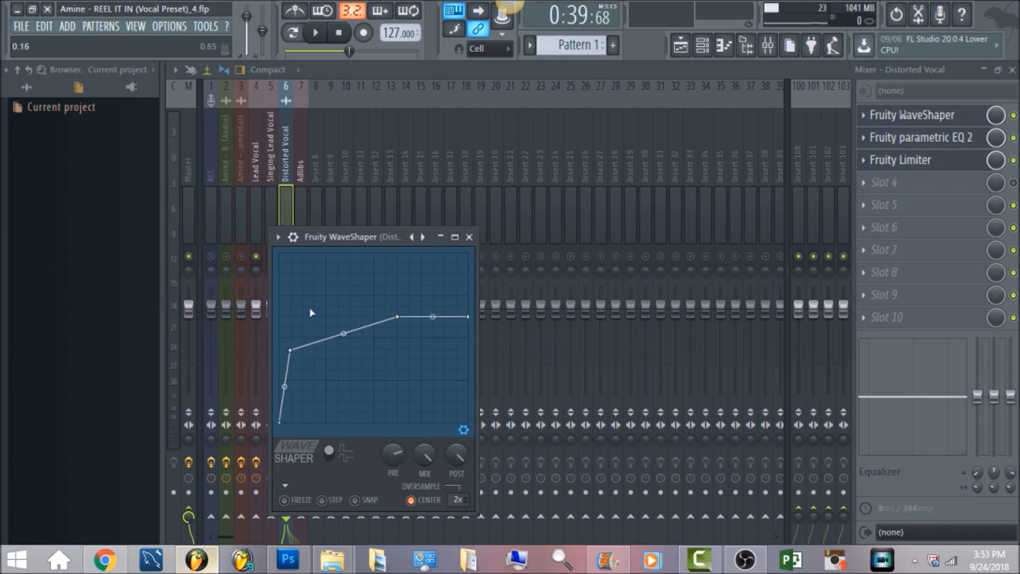
{"action": "left_click", "coordinate": [941, 138]}
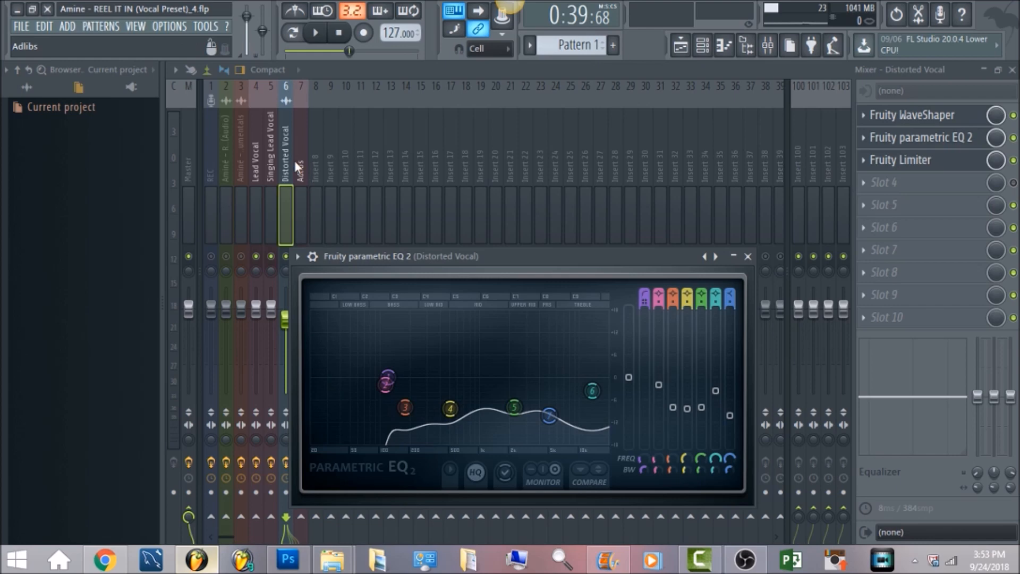
{"action": "key", "text": "space"}
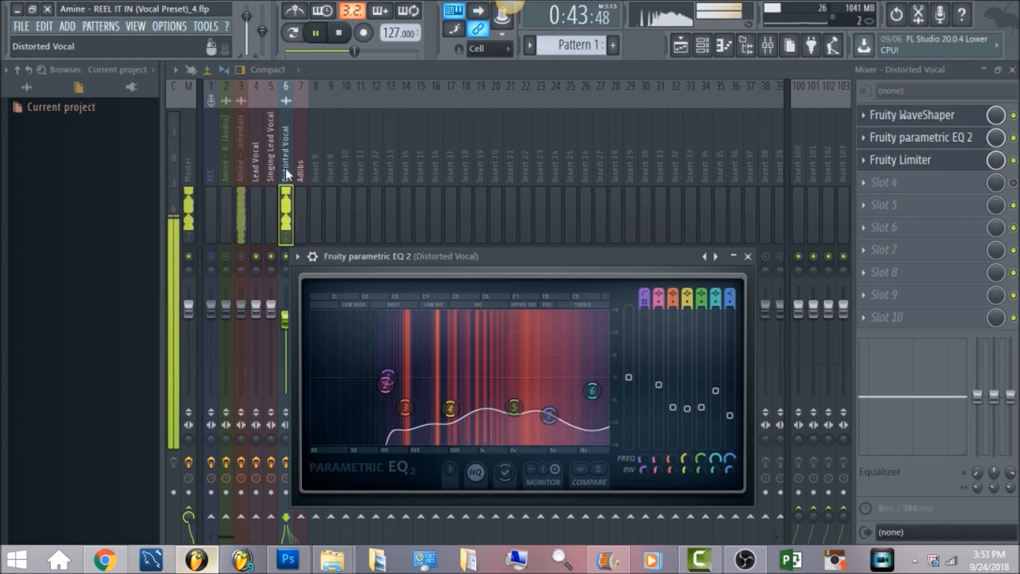
{"action": "key", "text": "space"}
Step: Close the Distorted Vocal's parametric EQ 2, reopen Fruity WaveShaper and play the distorted section again
{"action": "left_click", "coordinate": [911, 139]}
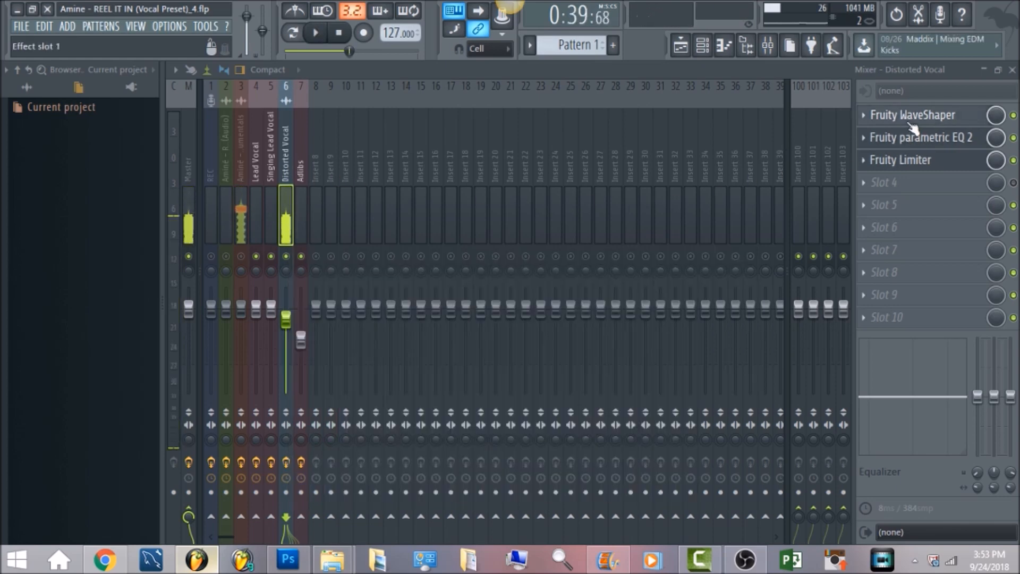
{"action": "left_click", "coordinate": [910, 124]}
{"action": "key", "text": "space"}
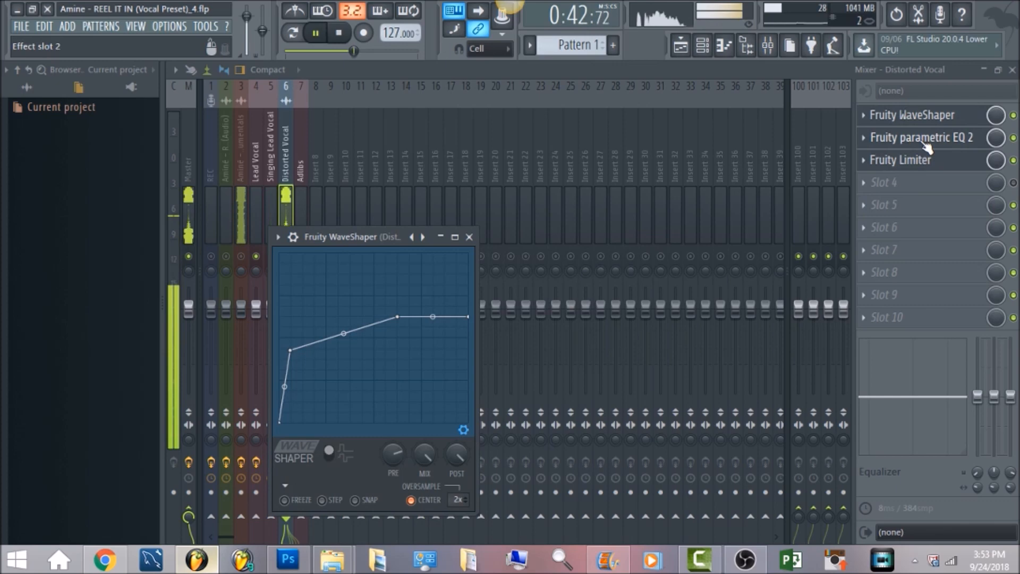
{"action": "key", "text": "space"}
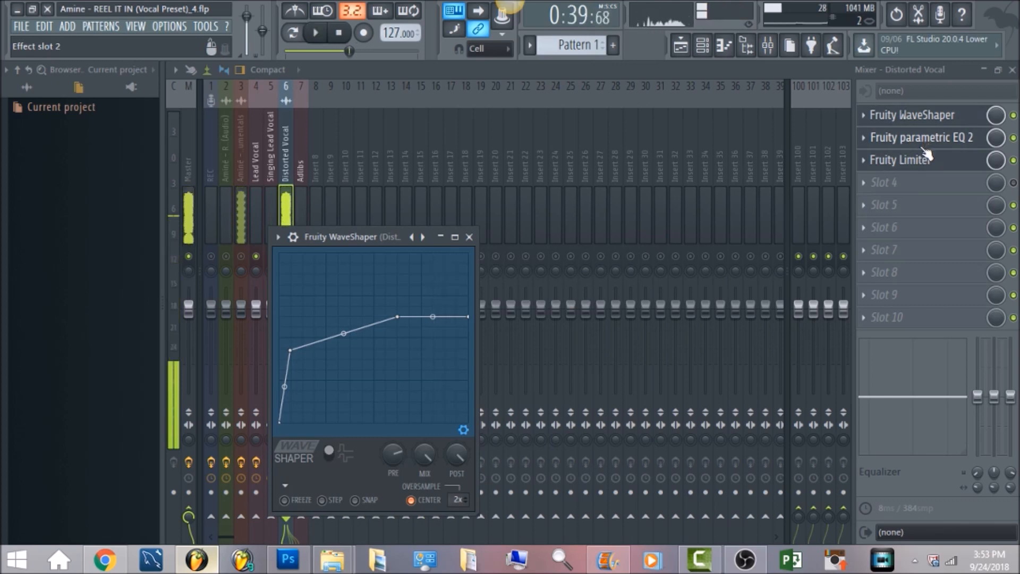
Step: Select the Singing Lead Vocal track and unmute the instrumental on mixer track 3
{"action": "left_click", "coordinate": [274, 152]}
{"action": "left_click", "coordinate": [242, 257]}
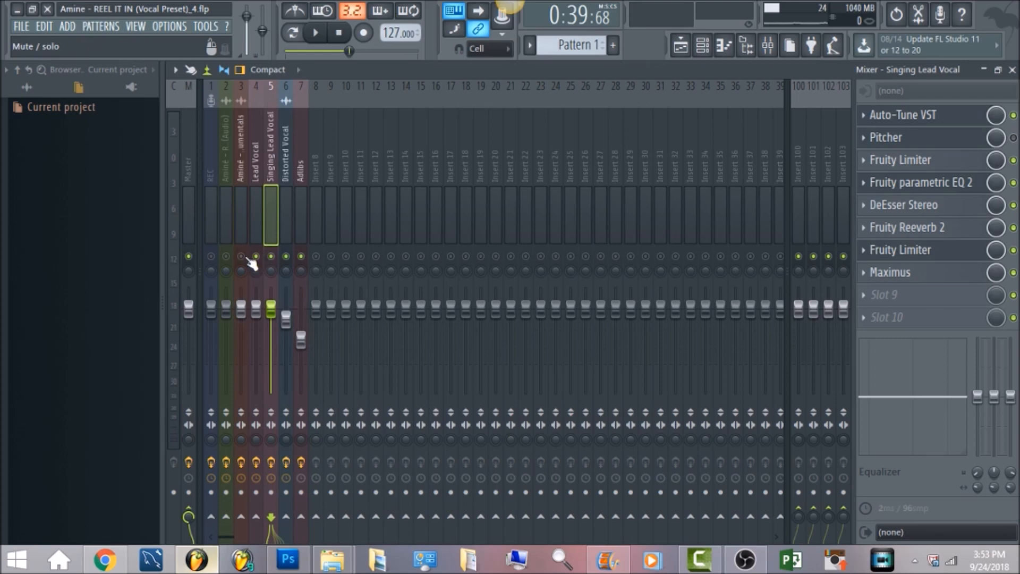
Step: Enable iZotope Ozone 5 Equalizer on the Master track, open it and set band 8 to the Brickwall lowpass filter
{"action": "left_click", "coordinate": [195, 164]}
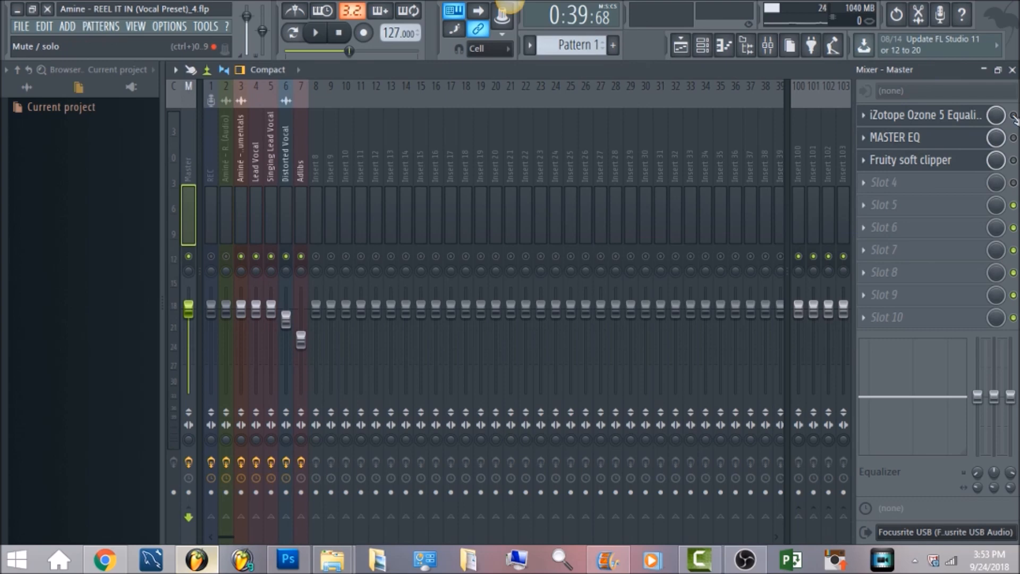
{"action": "left_click", "coordinate": [1013, 115]}
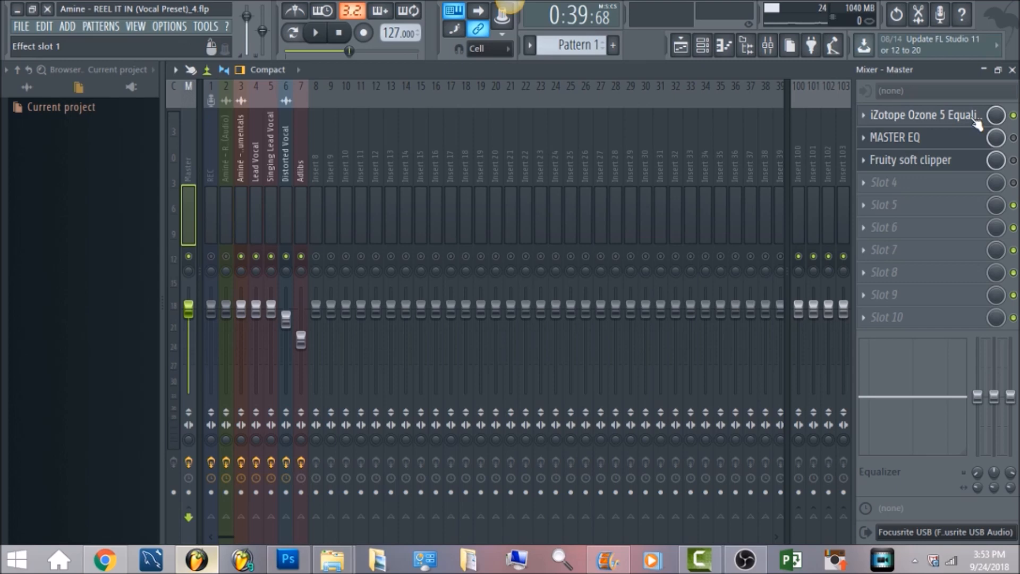
{"action": "left_click", "coordinate": [976, 120]}
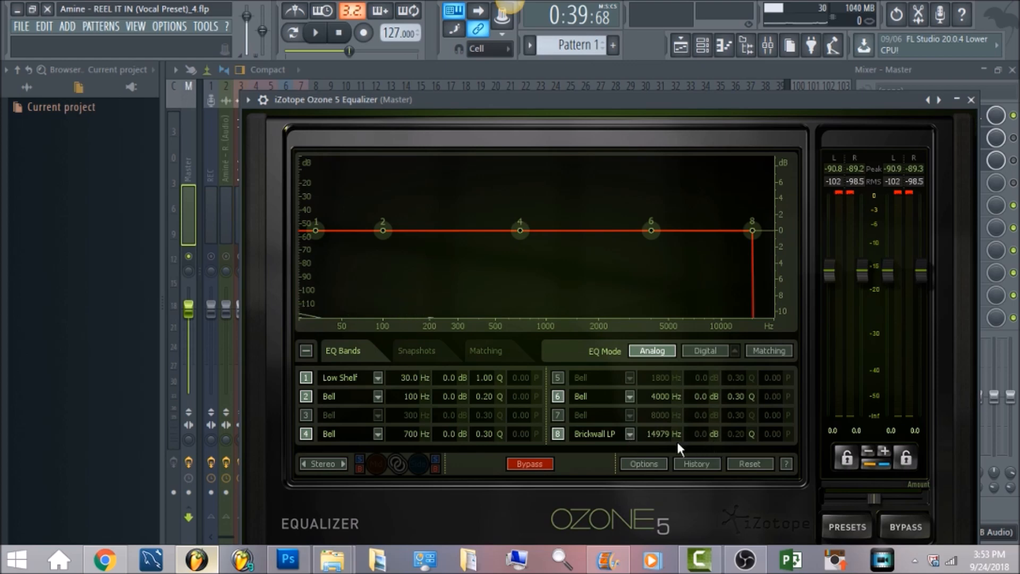
{"action": "left_click", "coordinate": [628, 434]}
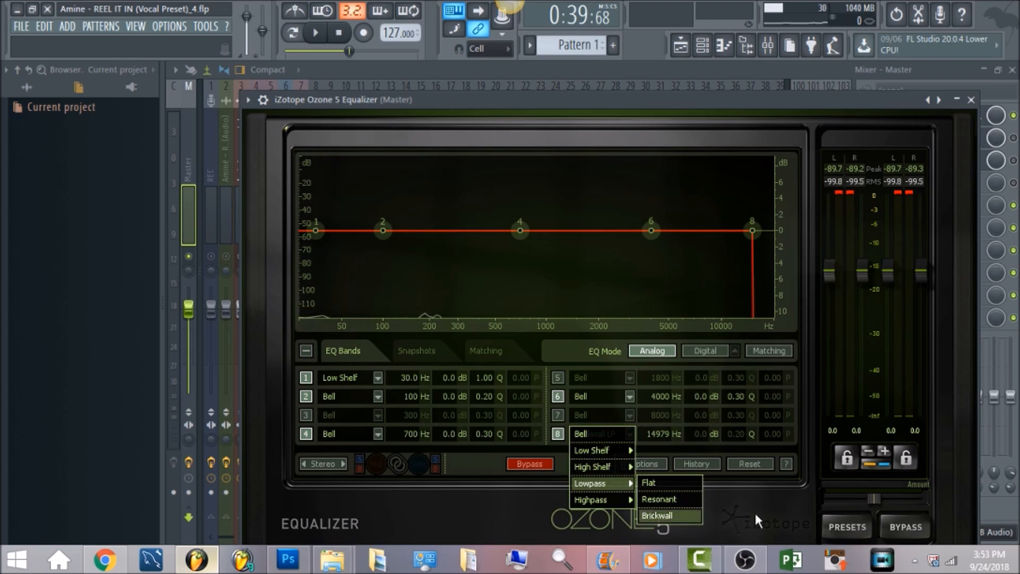
{"action": "left_click", "coordinate": [684, 514]}
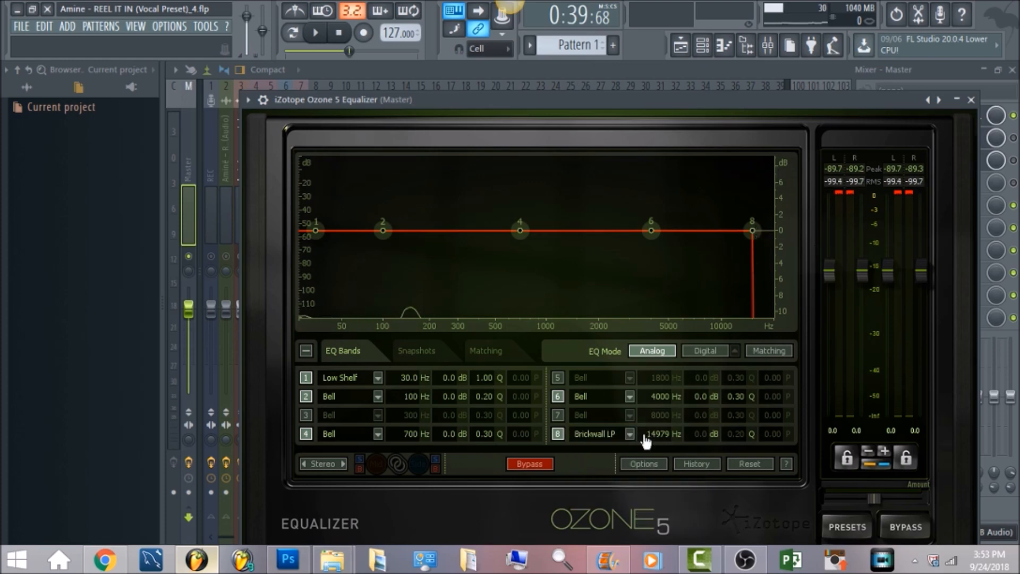
Step: Open the Master track's MASTER EQ convolver to view its curve, and enable and inspect Fruity soft clipper
{"action": "left_click", "coordinate": [183, 173]}
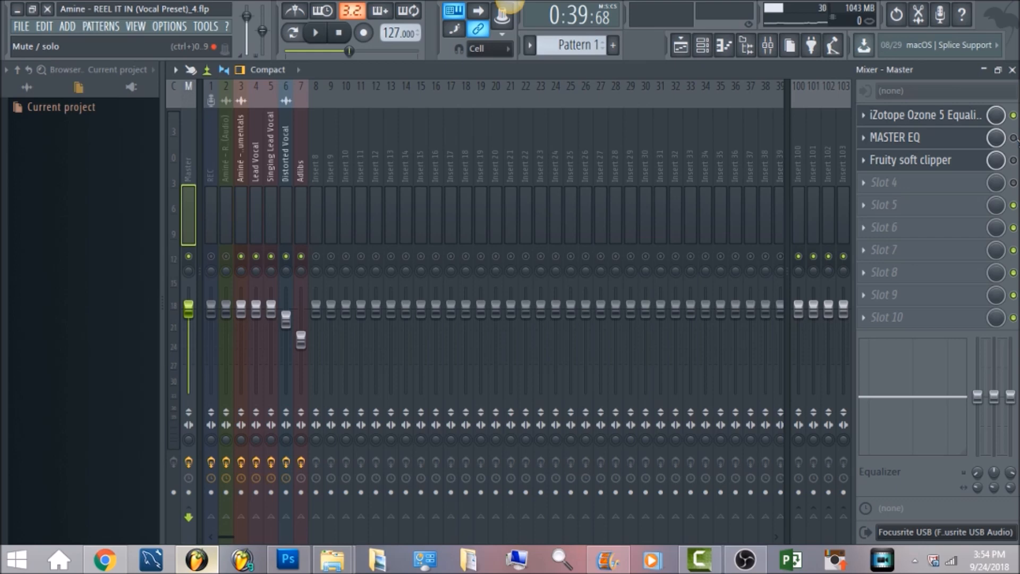
{"action": "left_click", "coordinate": [974, 139]}
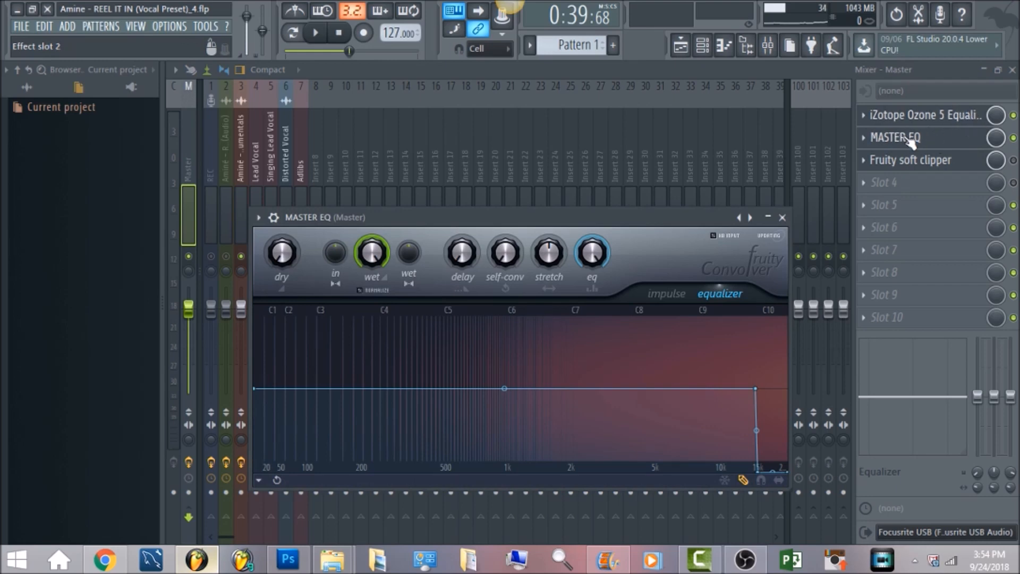
{"action": "left_click", "coordinate": [1013, 161]}
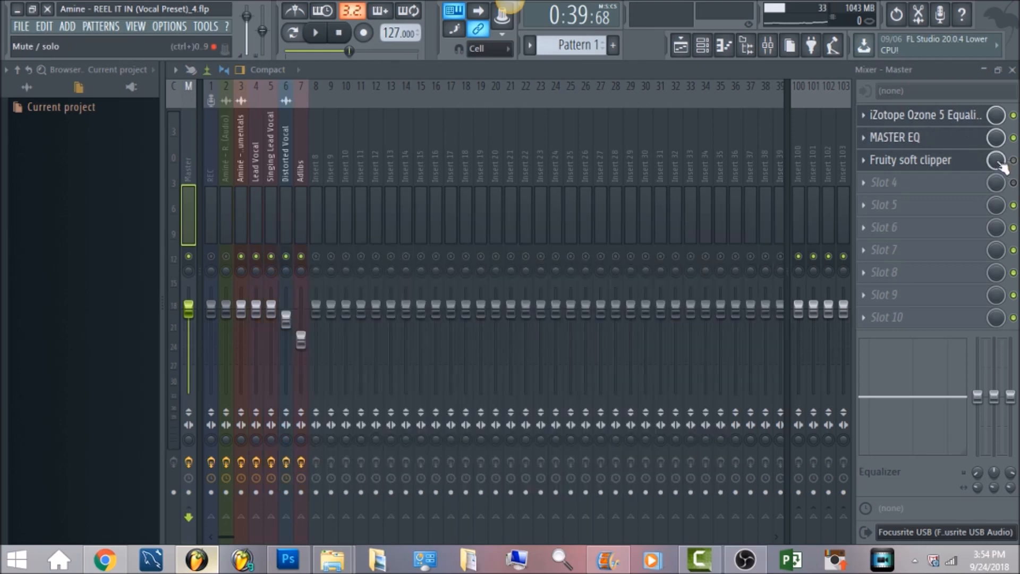
{"action": "left_click", "coordinate": [964, 166]}
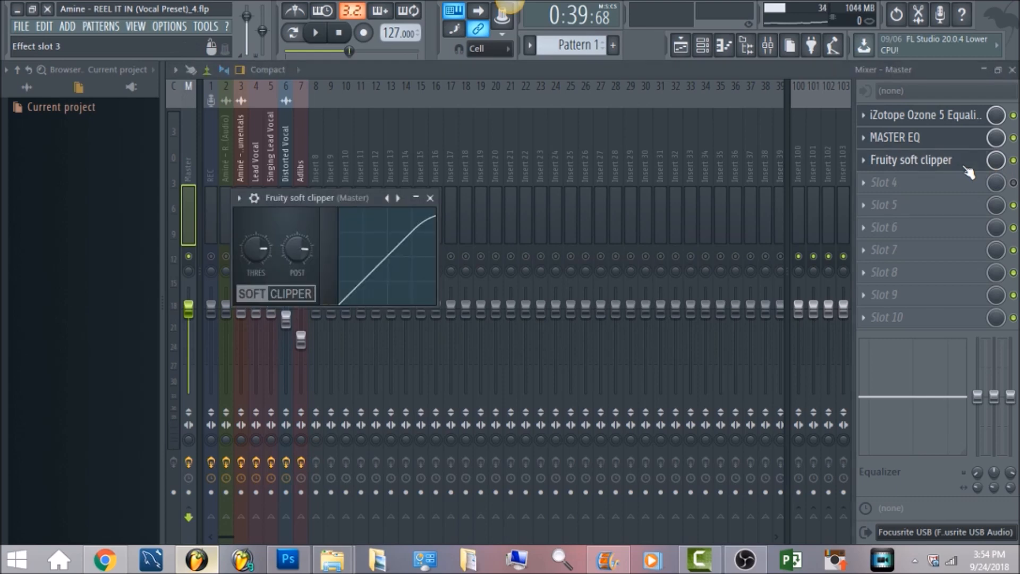
{"action": "left_click", "coordinate": [760, 63]}
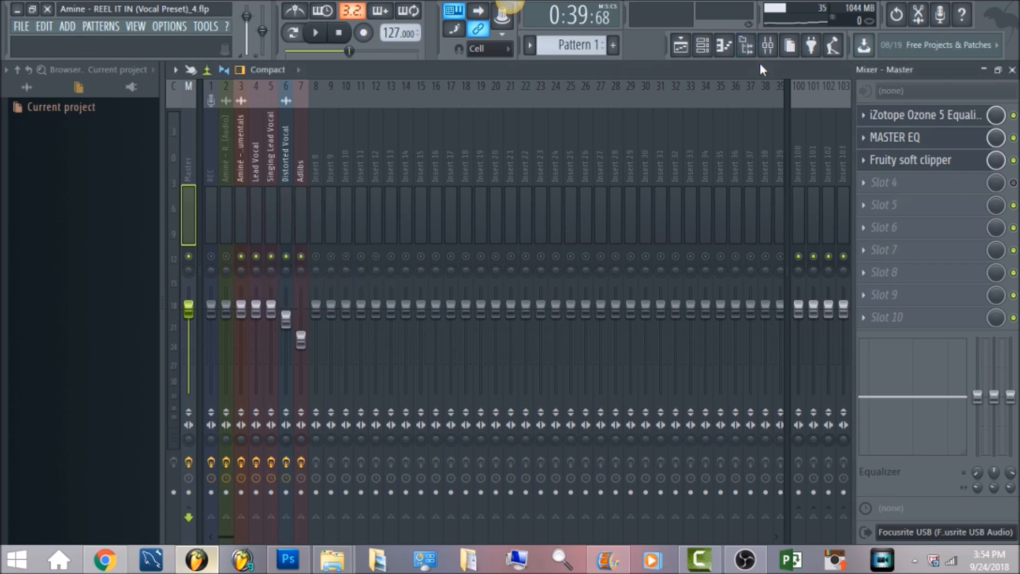
Step: Open the playlist and play the opening vocal section from bar 1 with the master chain
{"action": "left_click", "coordinate": [680, 45]}
{"action": "left_click", "coordinate": [253, 105]}
{"action": "key", "text": "space"}
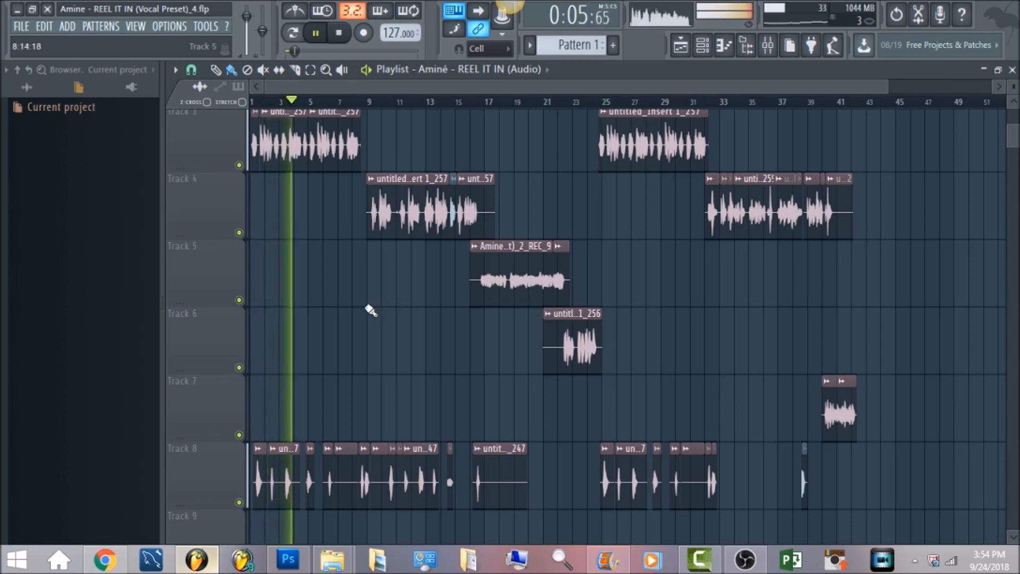
{"action": "key", "text": "space"}
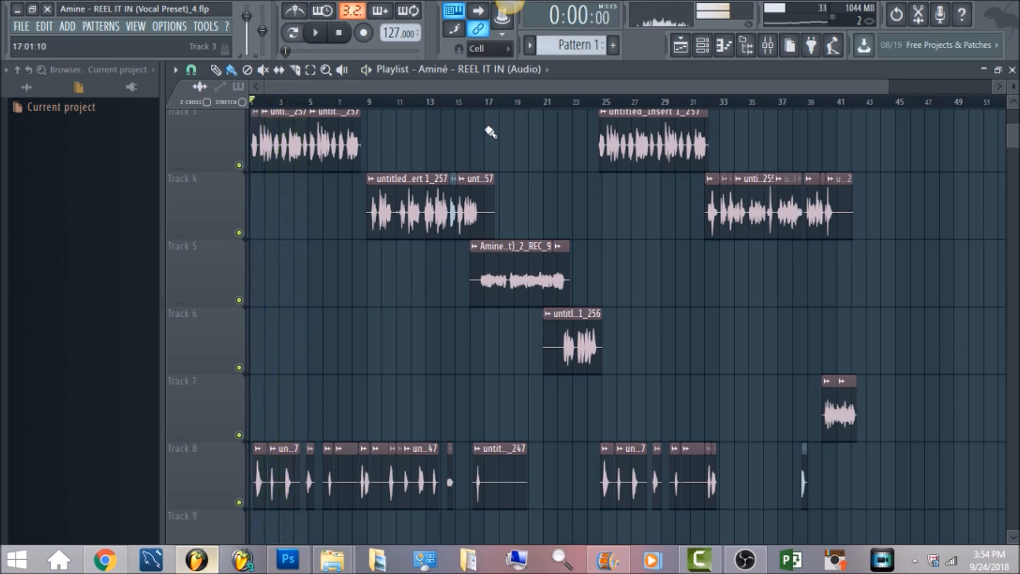
Step: Play the singing vocal section on playlist Track 5 from bar 17
{"action": "left_click", "coordinate": [492, 102]}
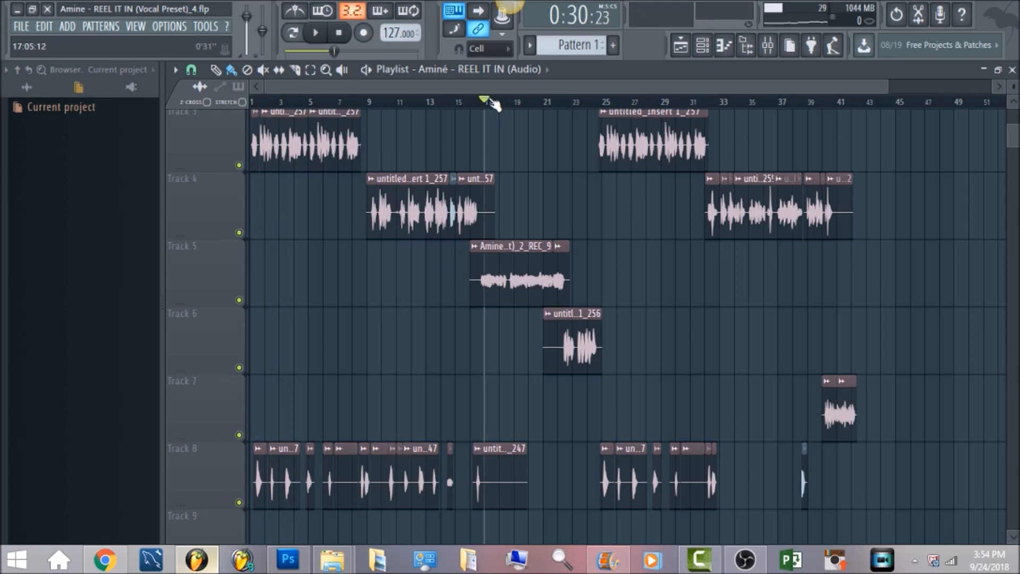
{"action": "key", "text": "space"}
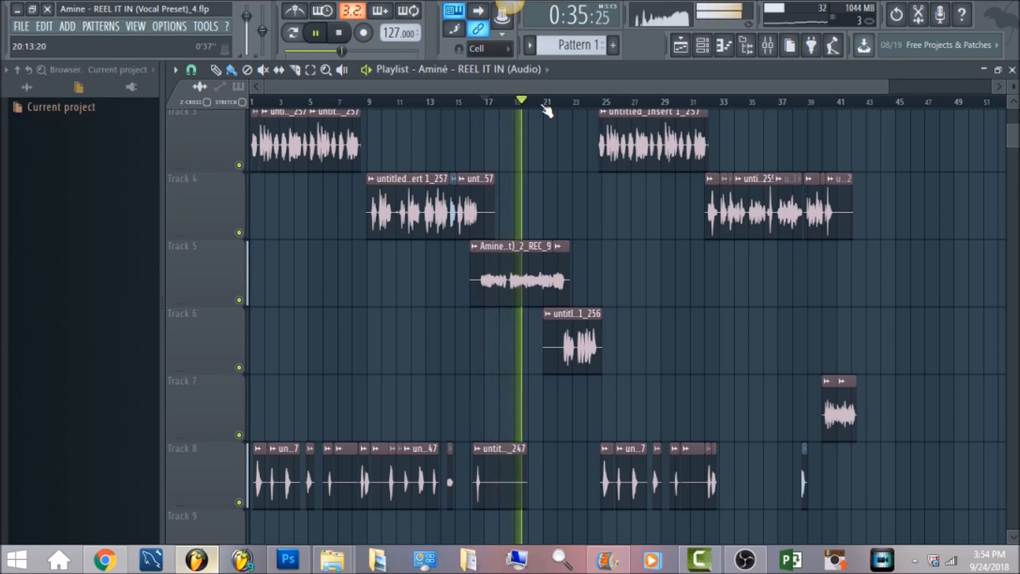
{"action": "key", "text": "space"}
Step: Play the distorted vocal section on playlist Track 6 from bar 22 and return to the mixer
{"action": "left_click", "coordinate": [571, 102]}
{"action": "left_click", "coordinate": [561, 102]}
{"action": "key", "text": "space"}
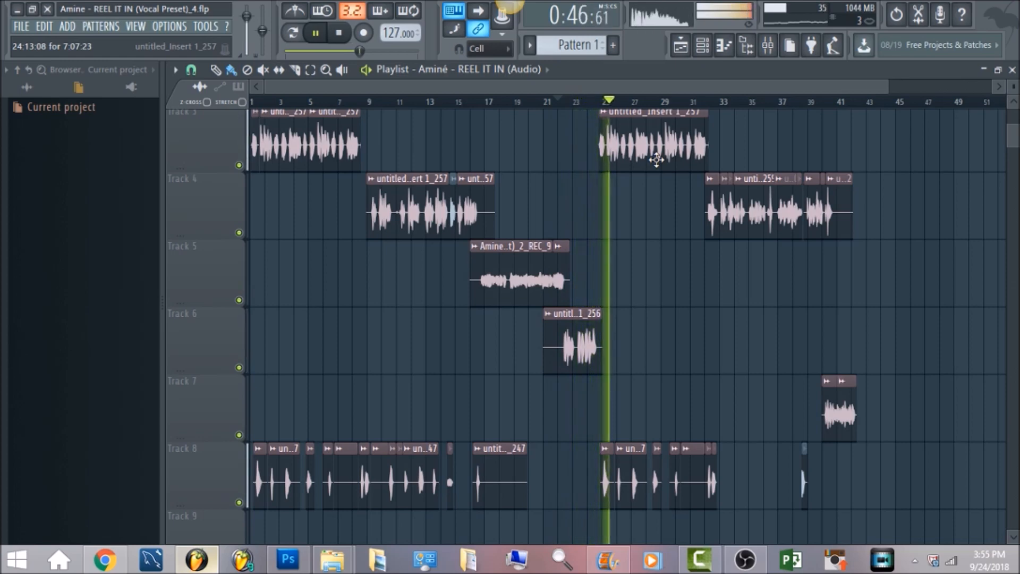
{"action": "key", "text": "space"}
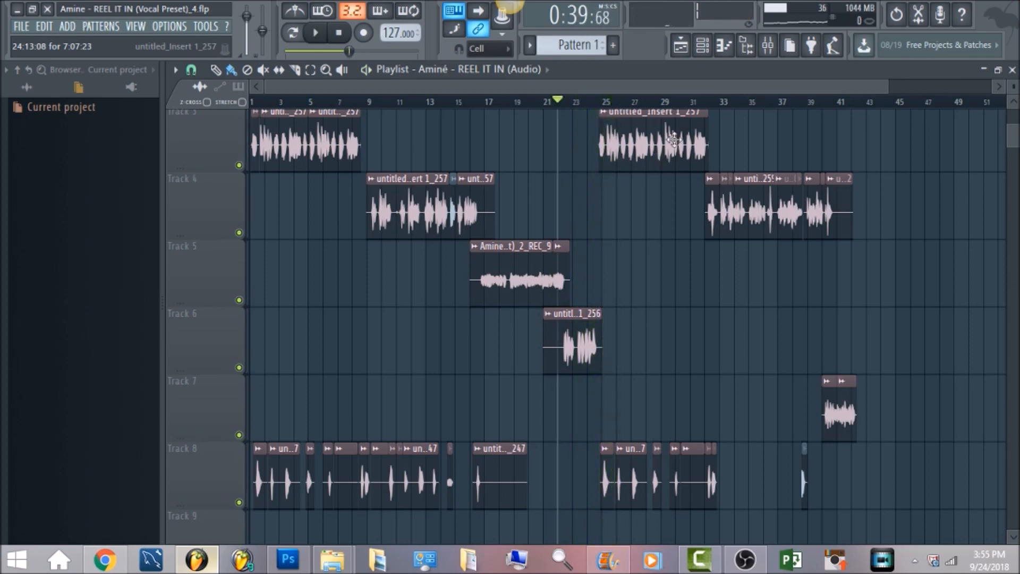
{"action": "left_click", "coordinate": [768, 45]}
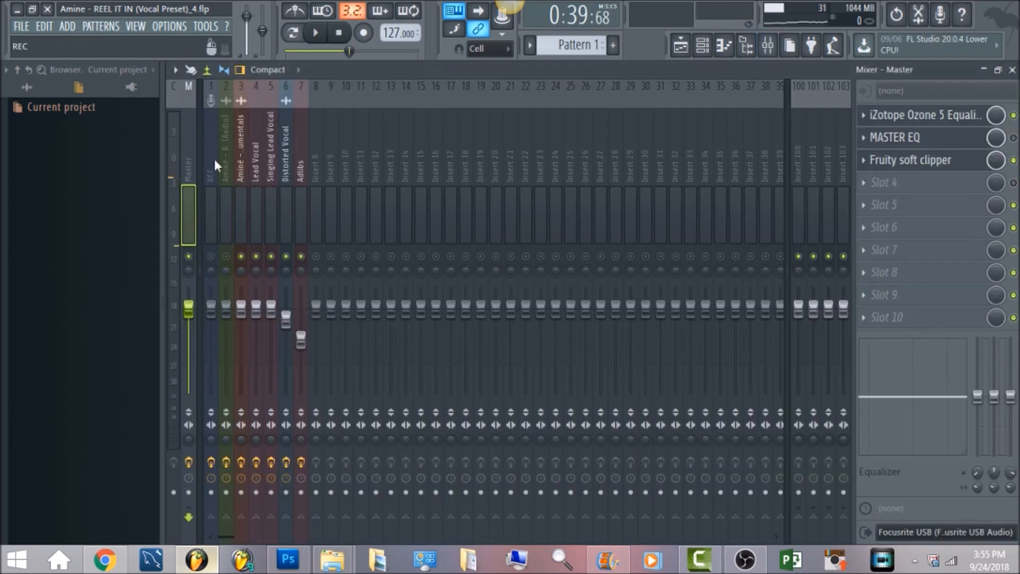